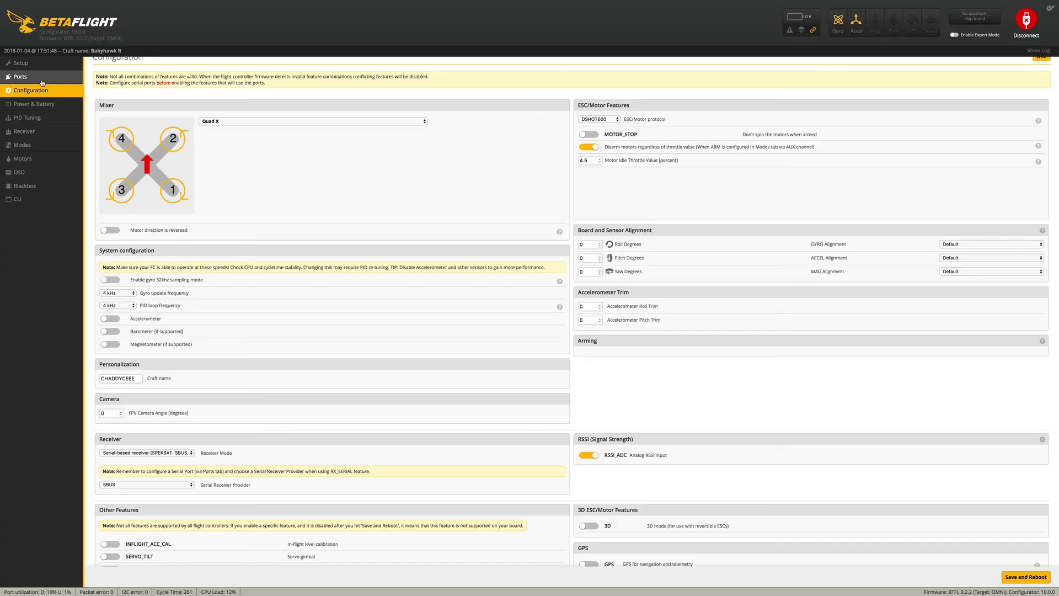
Step: Check the serial port assignments, and disable the accelerometer and barometer in the system configuration
click(42, 81)
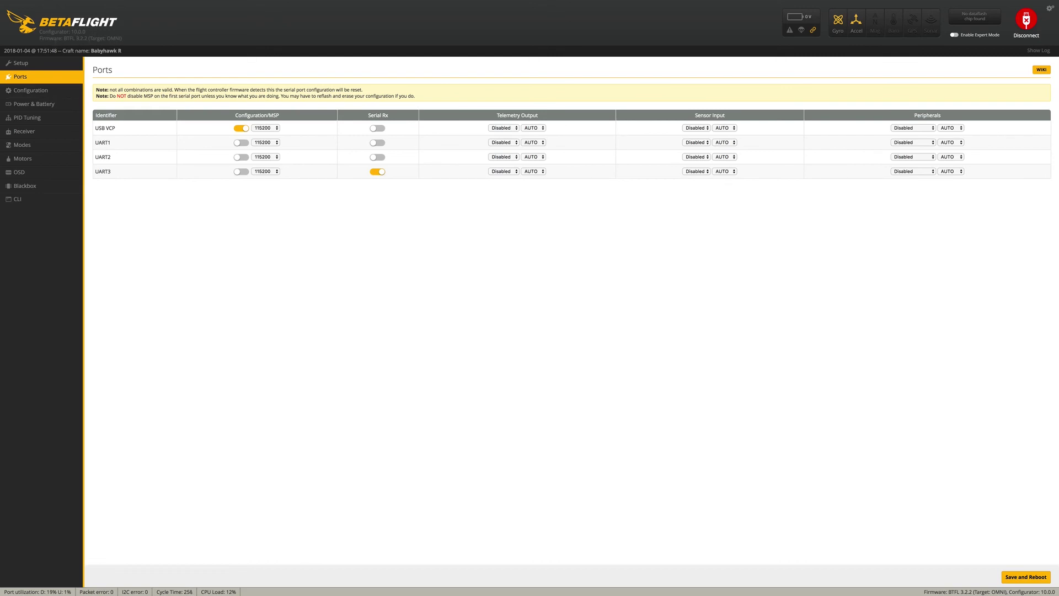
click(55, 96)
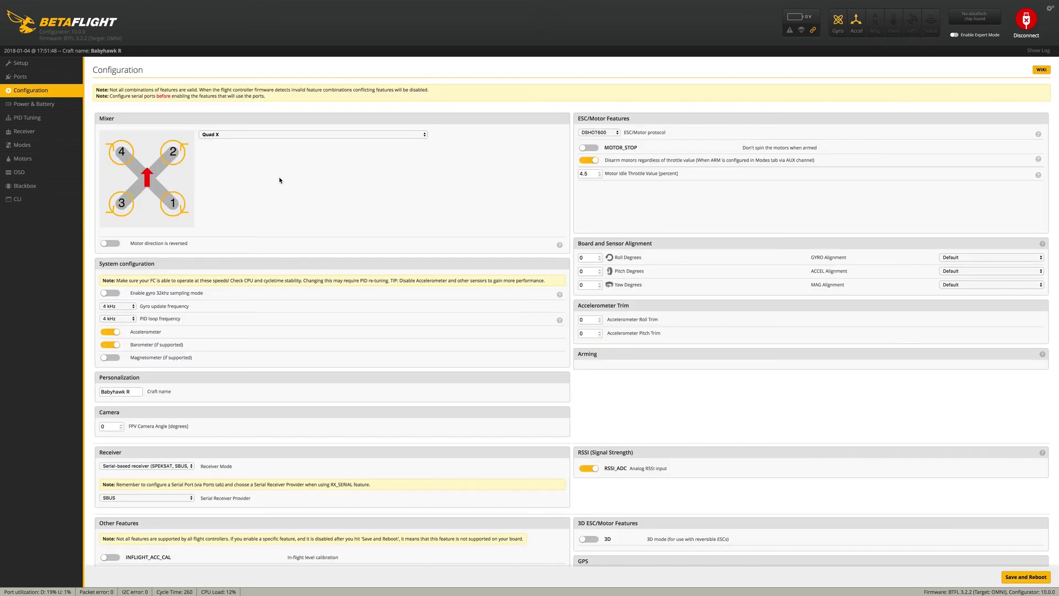
scroll(253, 271, down, 3)
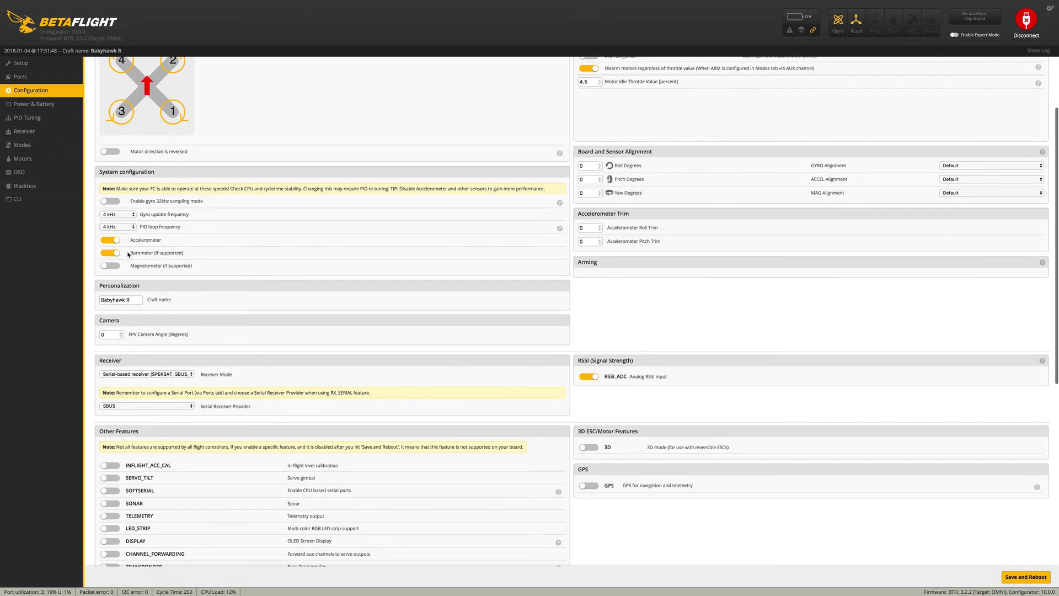
scroll(128, 255, down, 2)
click(113, 186)
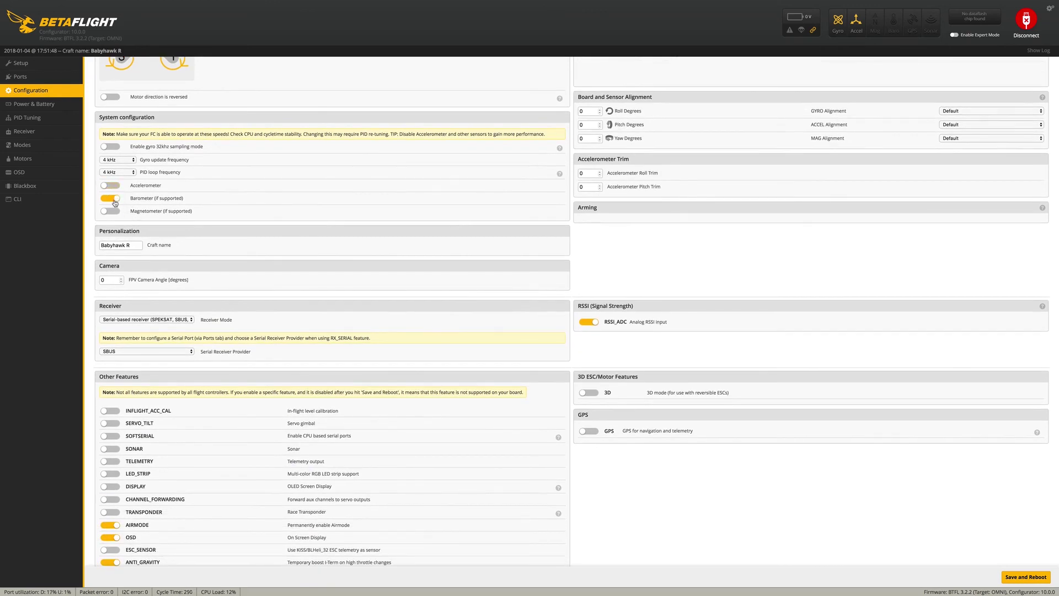
Step: Replace the craft name with CHADDYCEEE
click(132, 245)
key(BackSpace)
key(BackSpace)
key(BackSpace)
key(BackSpace)
key(BackSpace)
key(BackSpace)
key(BackSpace)
key(BackSpace)
key(BackSpace)
key(BackSpace)
Step: Review the remaining receiver, motor, feature and beeper settings, and save the configuration with a reboot
scroll(255, 269, down, 2)
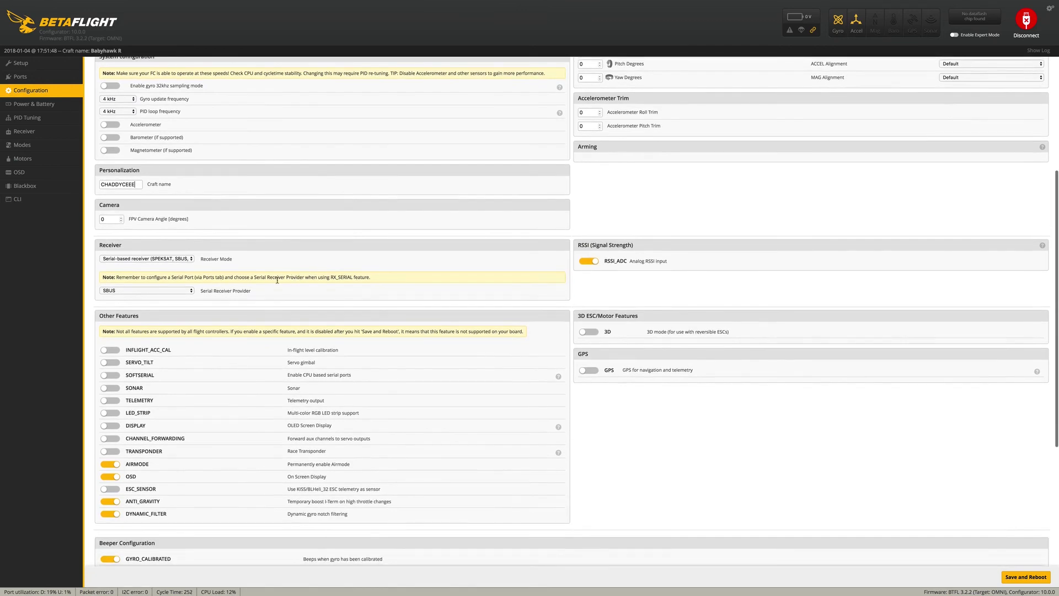
scroll(186, 295, down, 3)
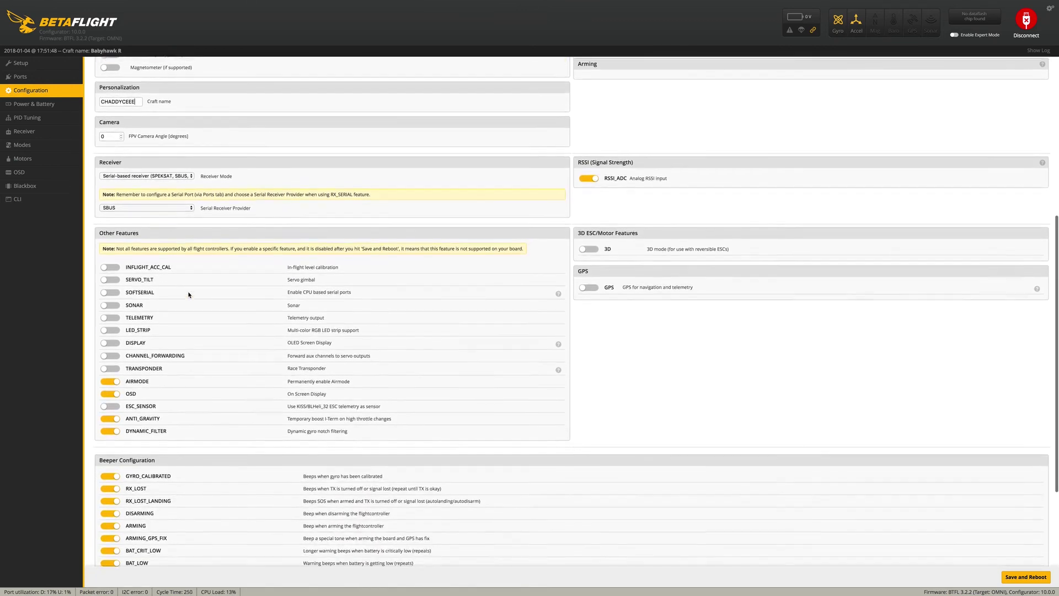
scroll(186, 375, down, 4)
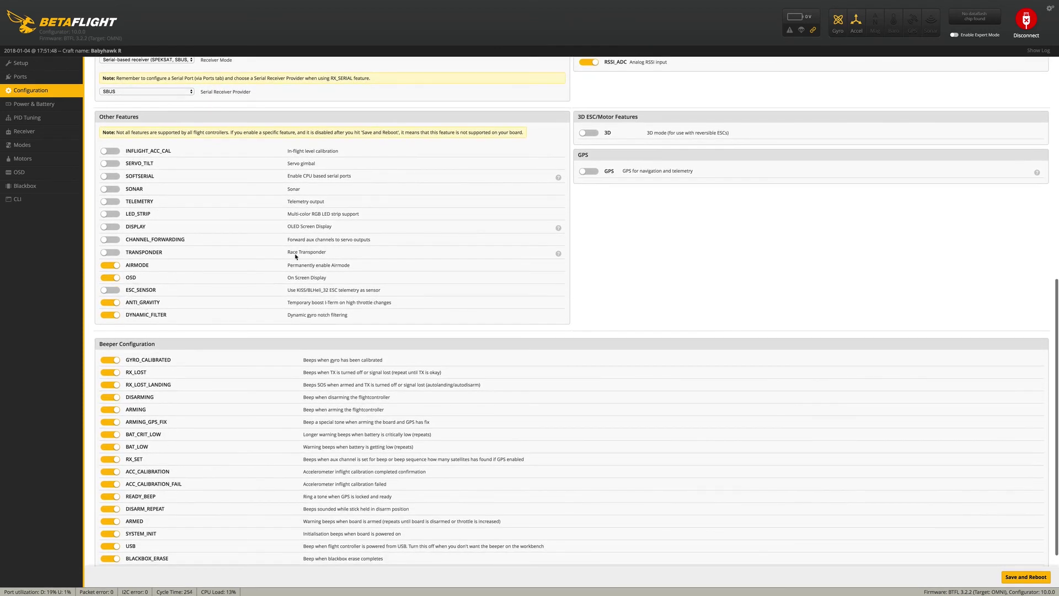
scroll(525, 248, up, 6)
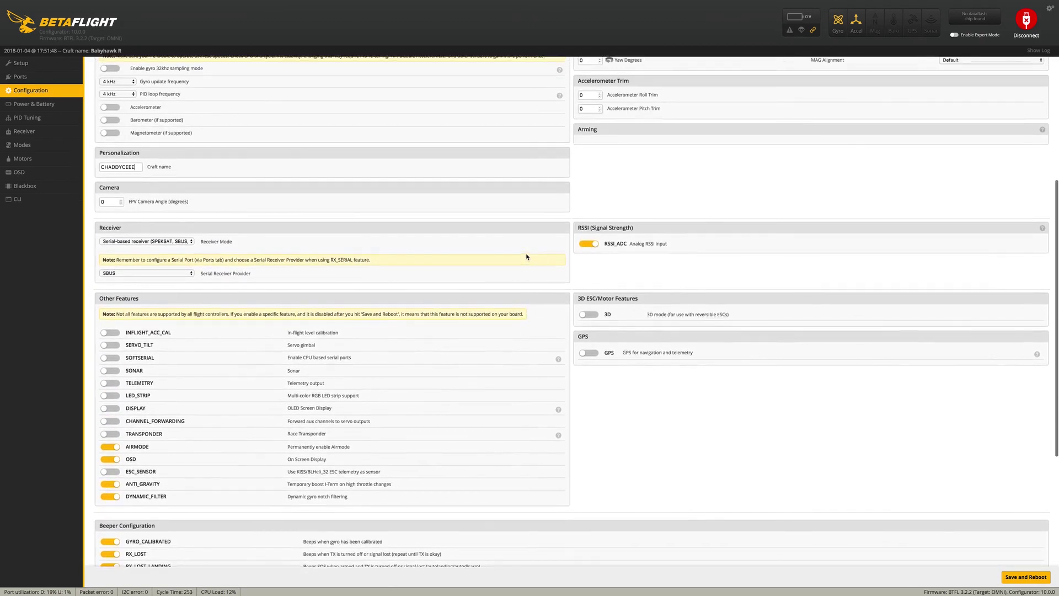
scroll(527, 256, up, 7)
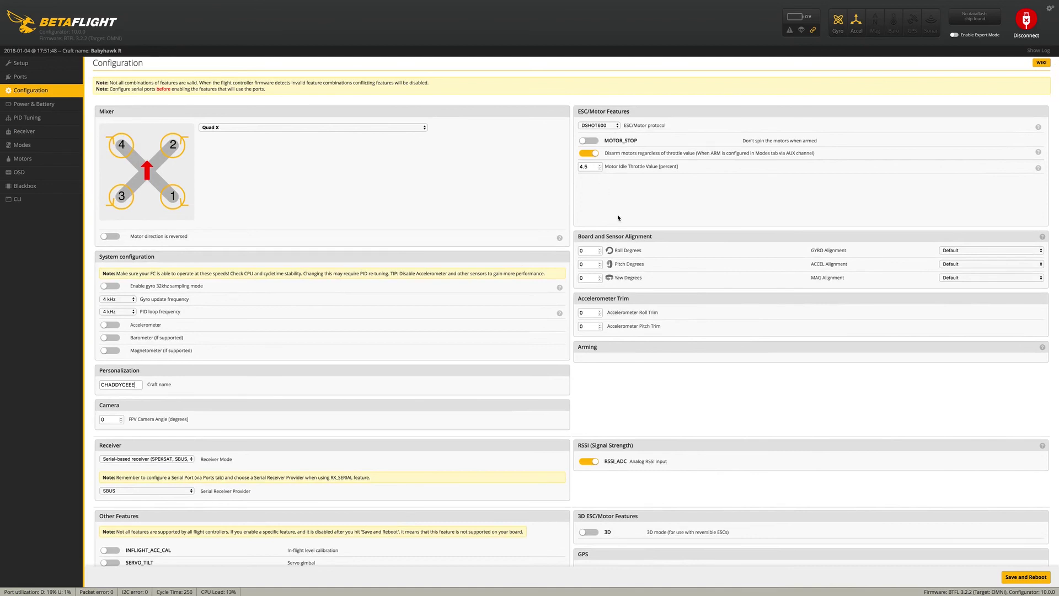
scroll(614, 371, down, 7)
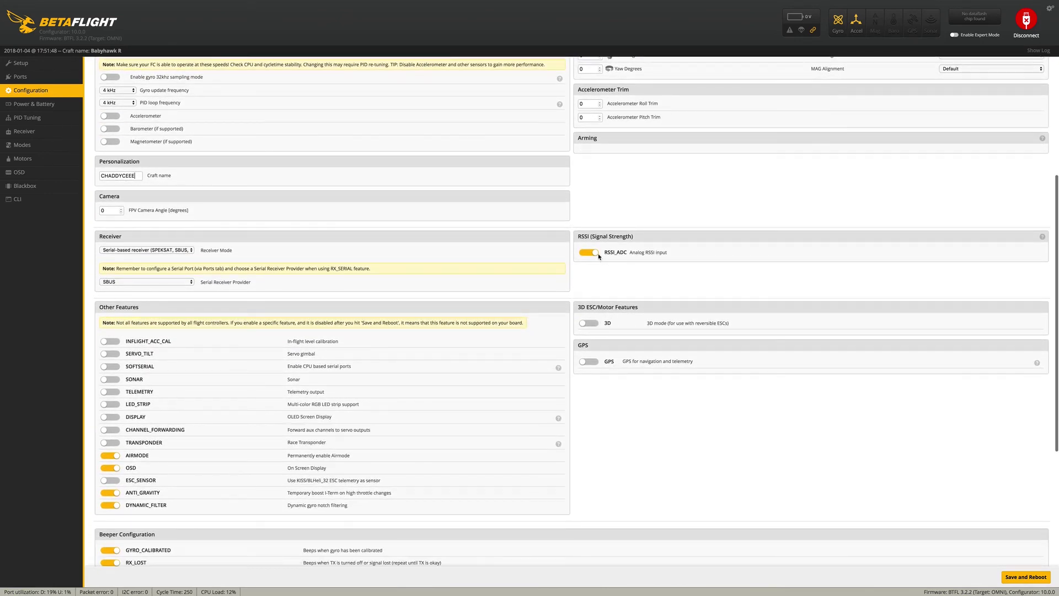
scroll(800, 411, down, 7)
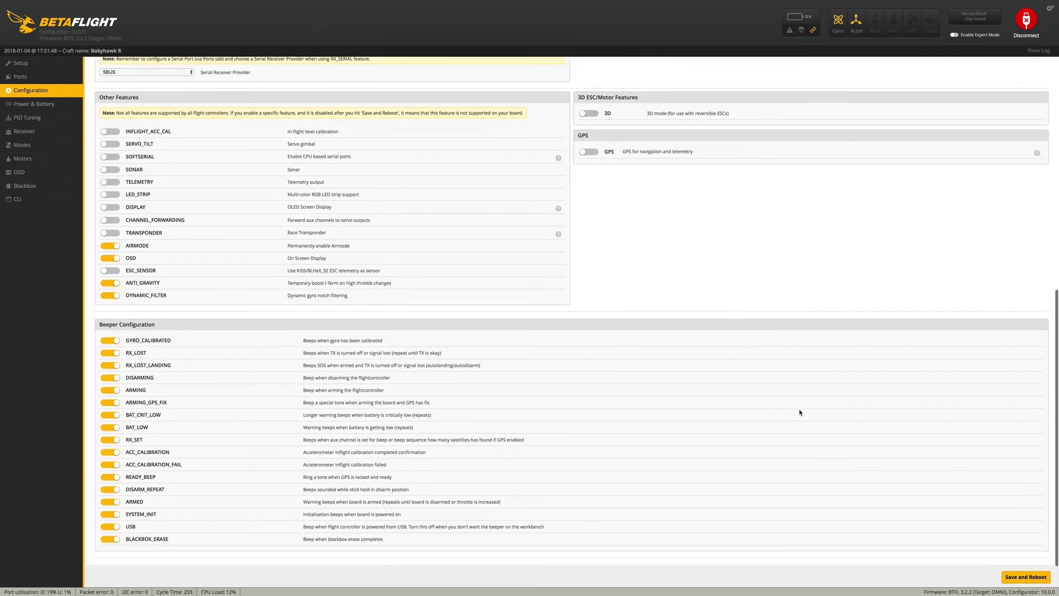
click(1025, 577)
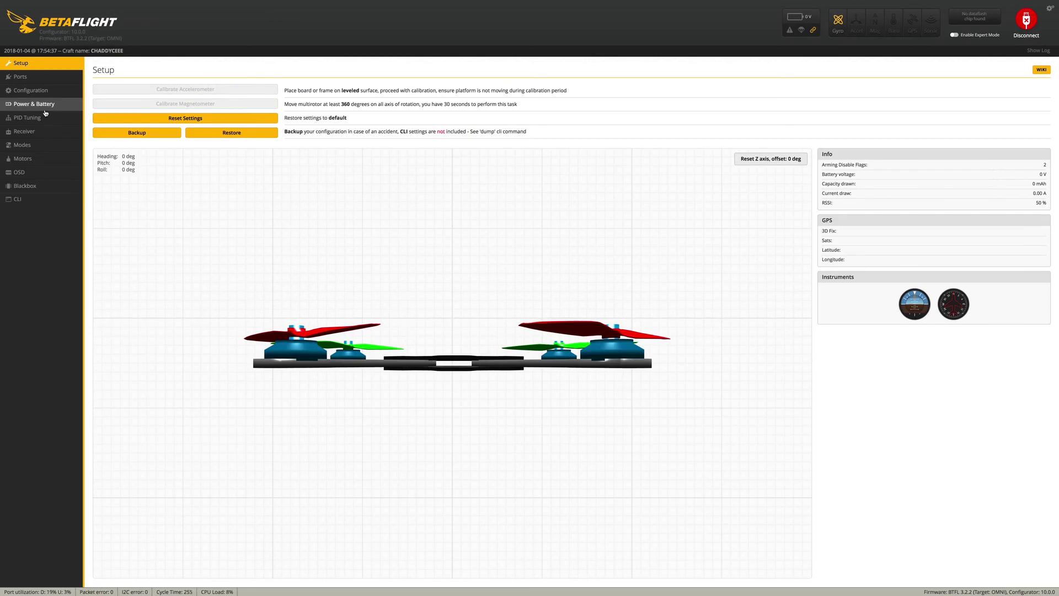
Step: Check the power and battery settings, and add a flip over after crash mode range on AUX 2
click(56, 106)
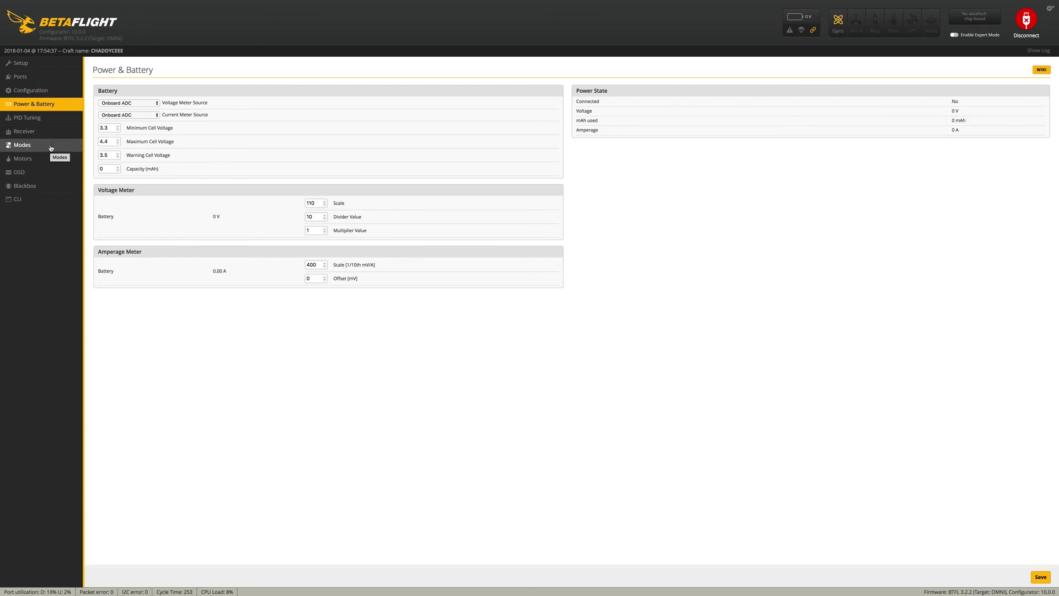
click(50, 148)
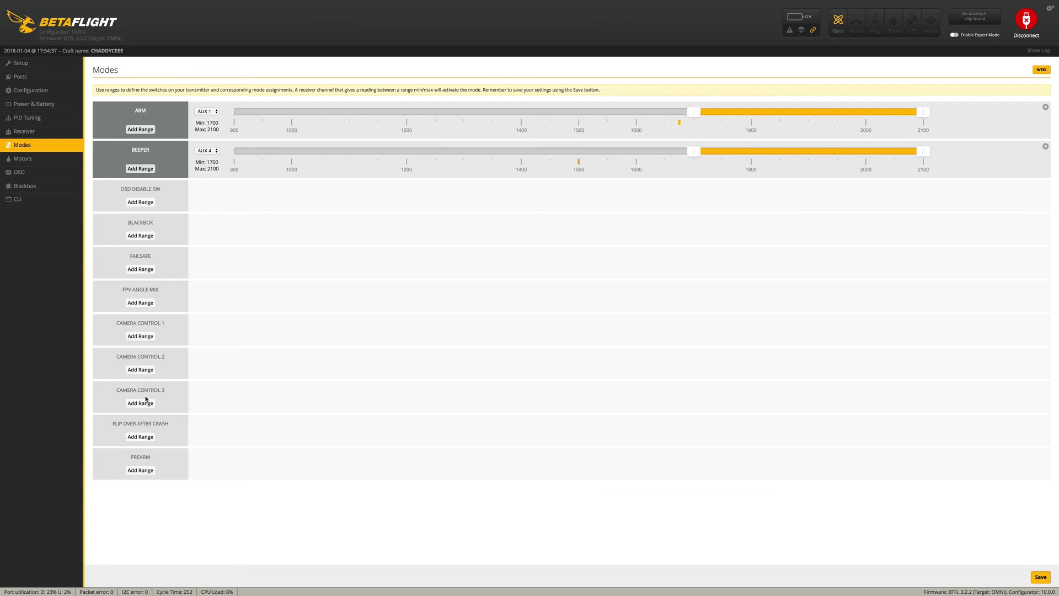
click(135, 437)
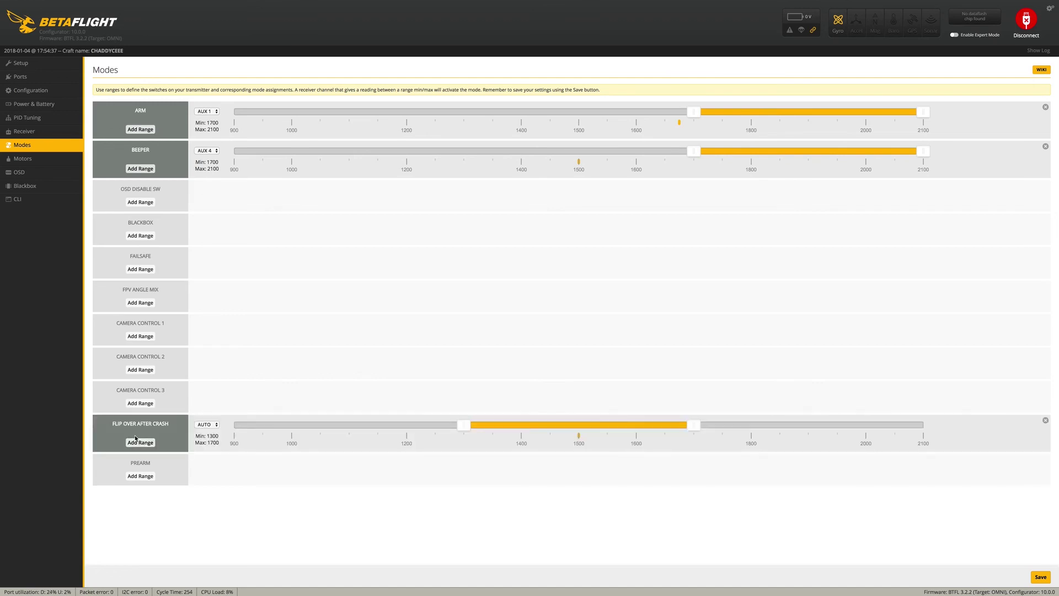
click(216, 425)
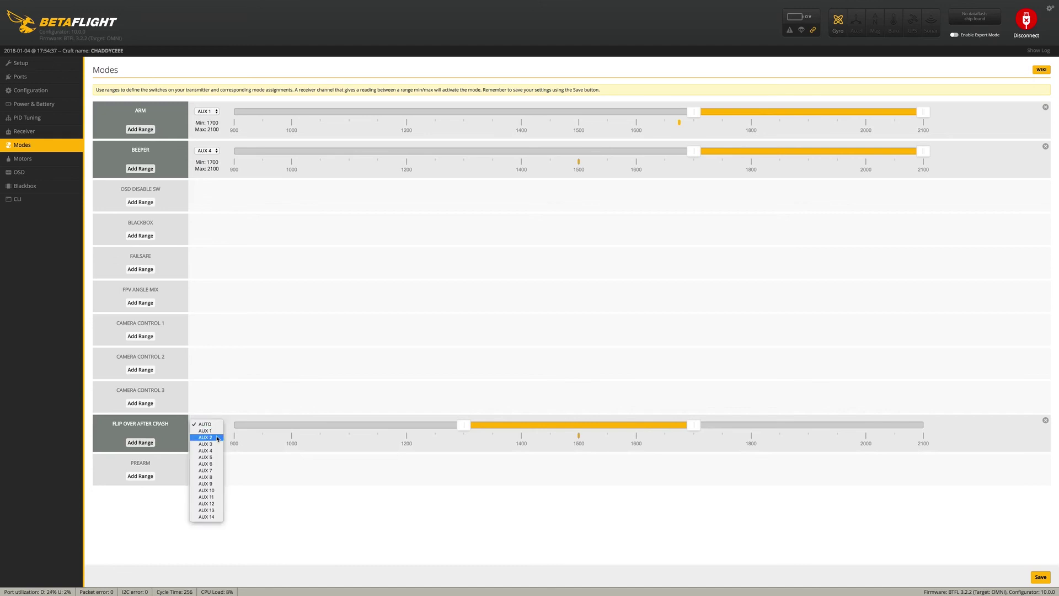
click(218, 437)
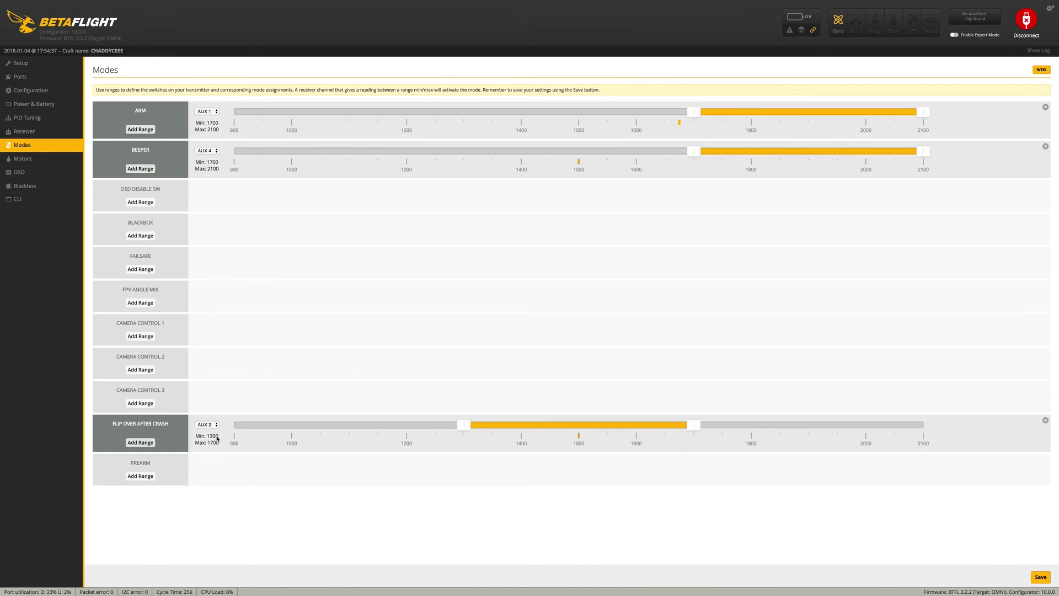
Step: Assign the beeper mode to AUX 2 and the flip over after crash mode to AUX 3
click(216, 153)
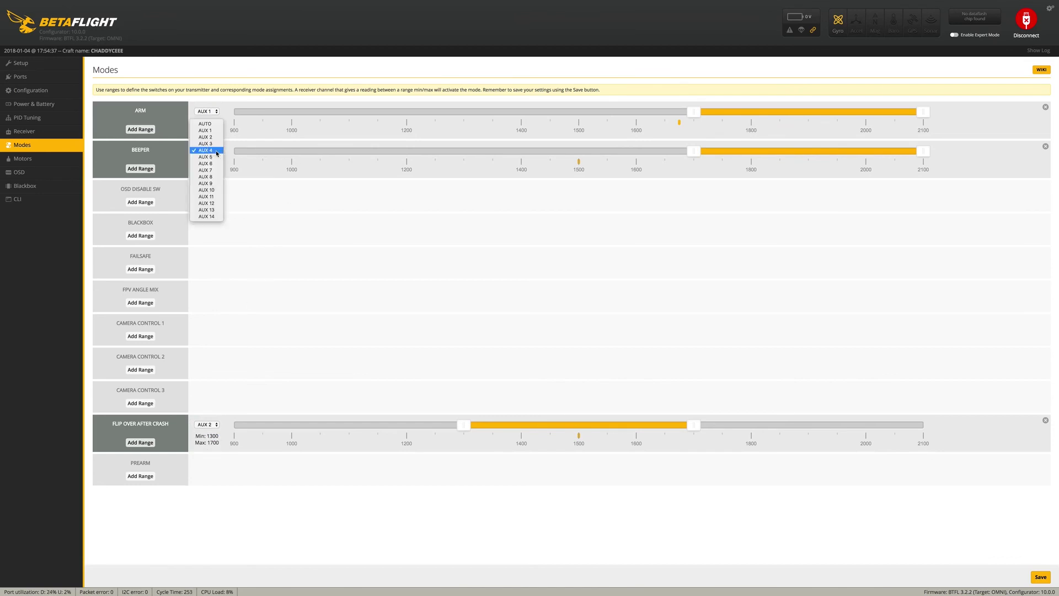
click(219, 146)
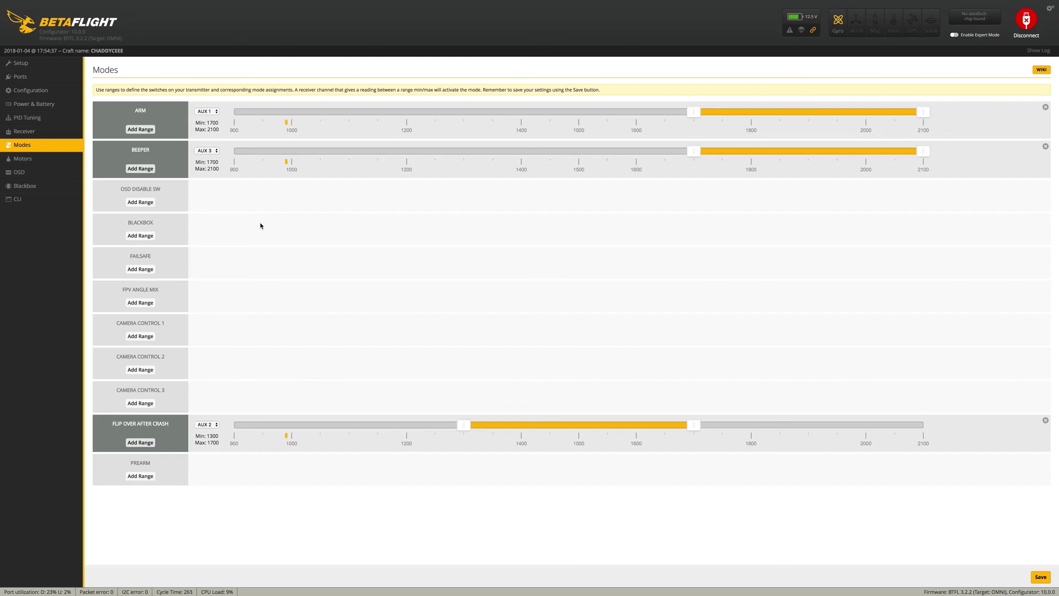
click(215, 152)
click(205, 144)
click(218, 425)
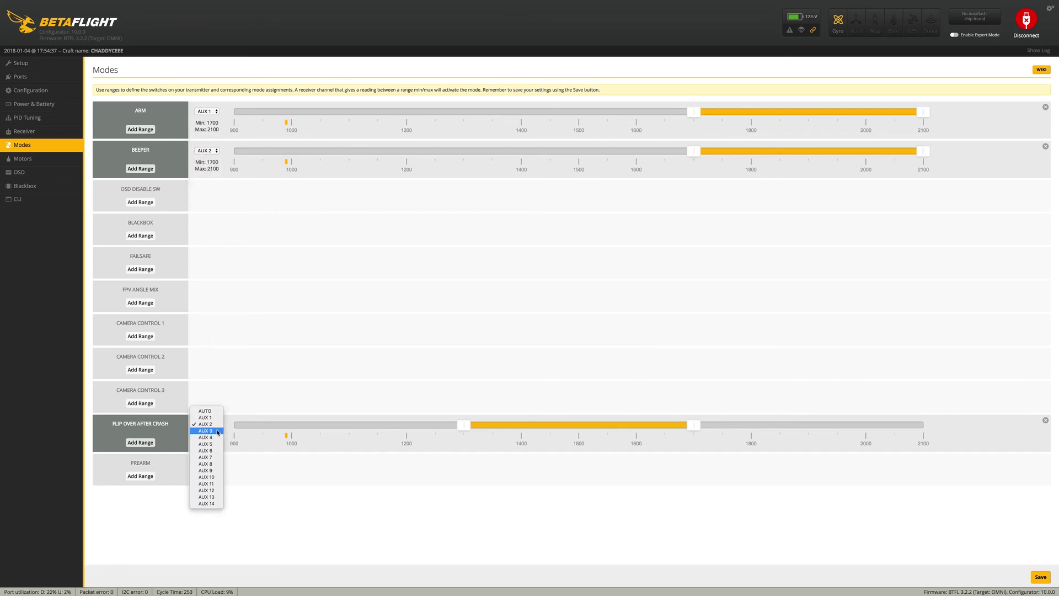
click(218, 433)
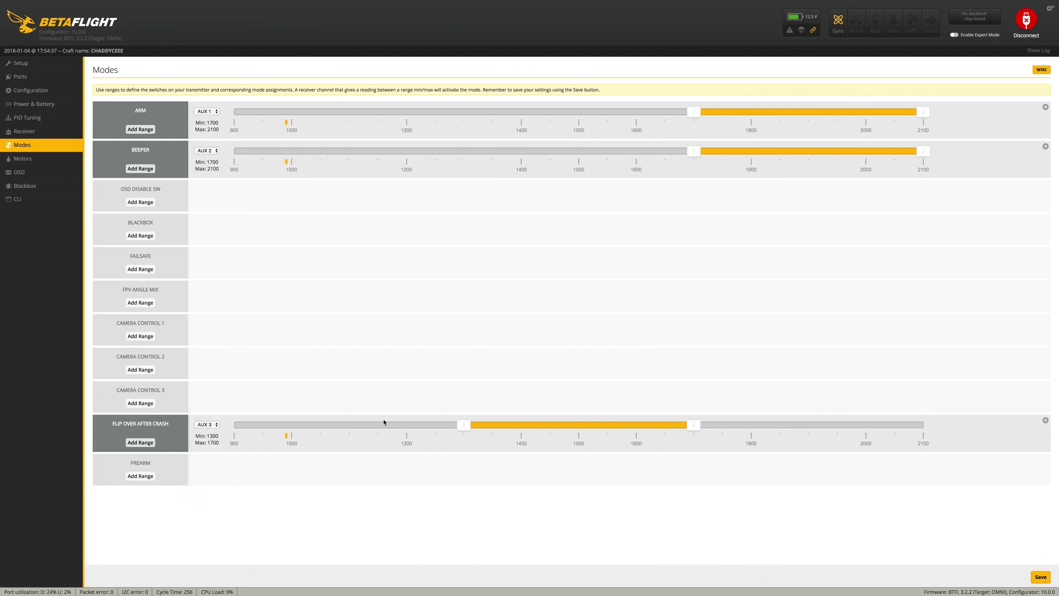
Step: Set the arm, beeper and flip over after crash activation ranges to 1750–2100 and save the modes
drag(566, 425, 820, 423)
drag(701, 427, 720, 428)
drag(695, 151, 724, 154)
drag(694, 113, 721, 116)
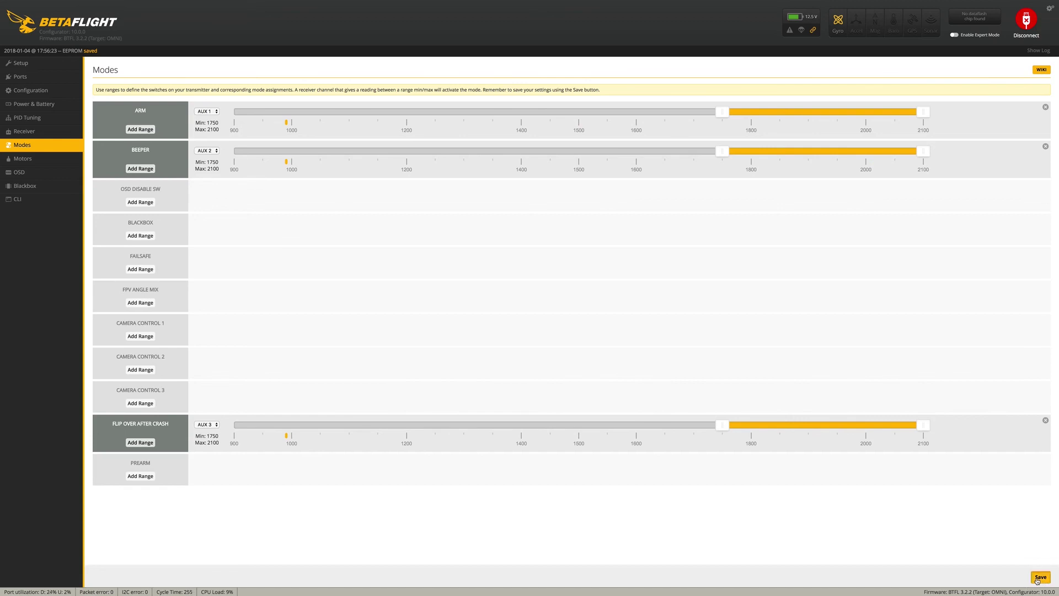
Step: Set the receiver's RC deadband and yaw deadband both to 5 and save
click(44, 134)
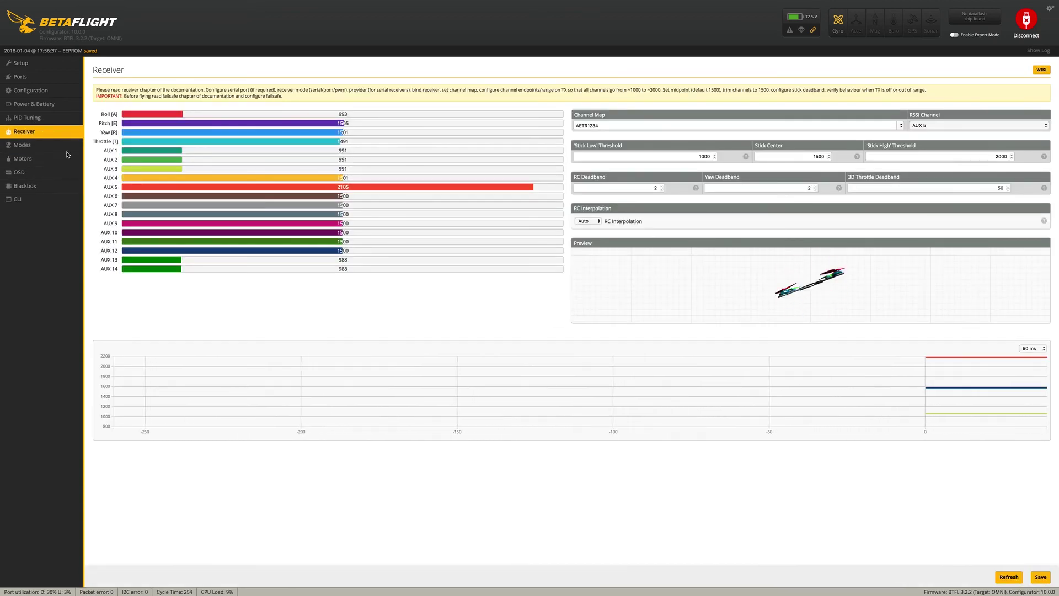
click(662, 186)
click(662, 187)
click(663, 187)
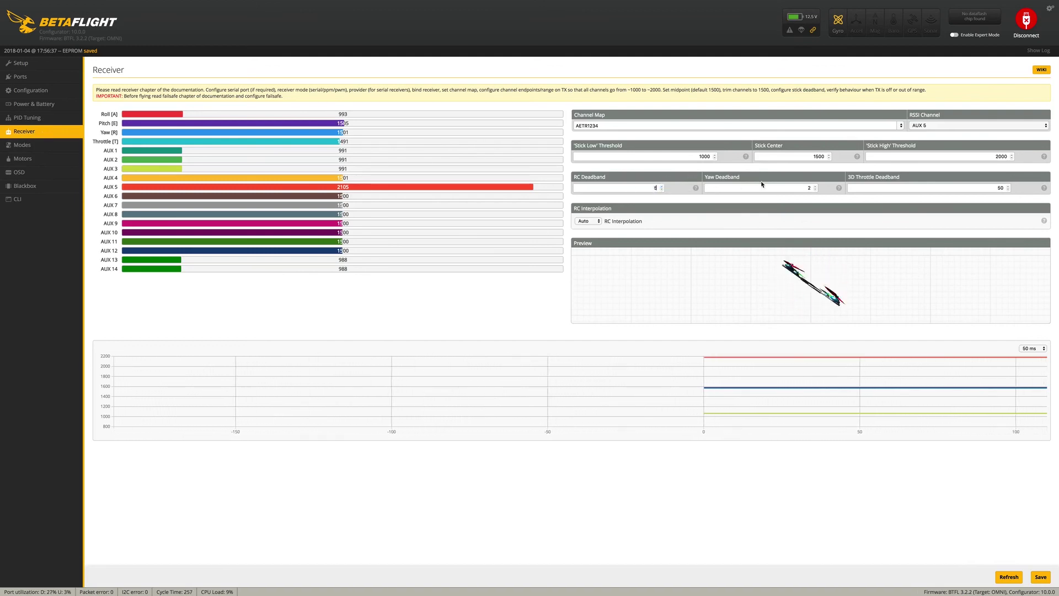
click(815, 187)
click(815, 187)
click(815, 187)
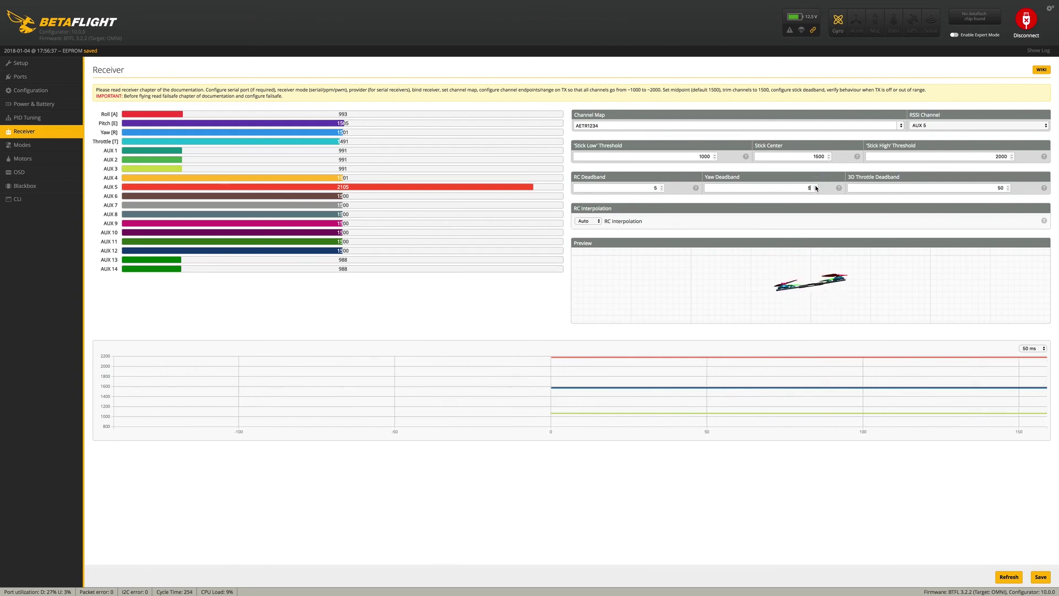
click(1040, 577)
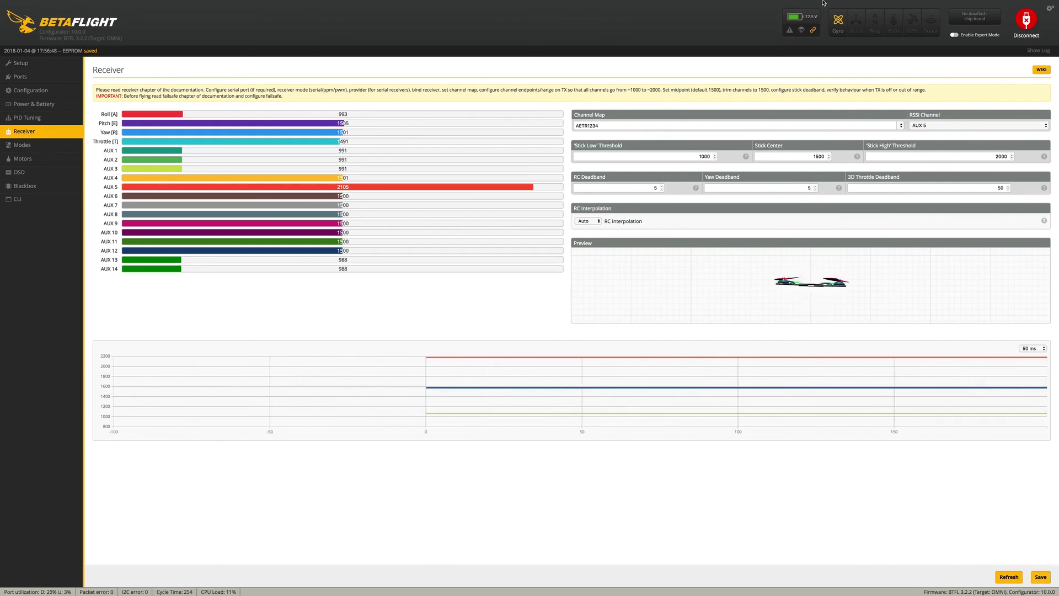
Step: Set the receiver channel map to Spektrum / Graupner / JR (TAER1234) and save the receiver settings
click(897, 126)
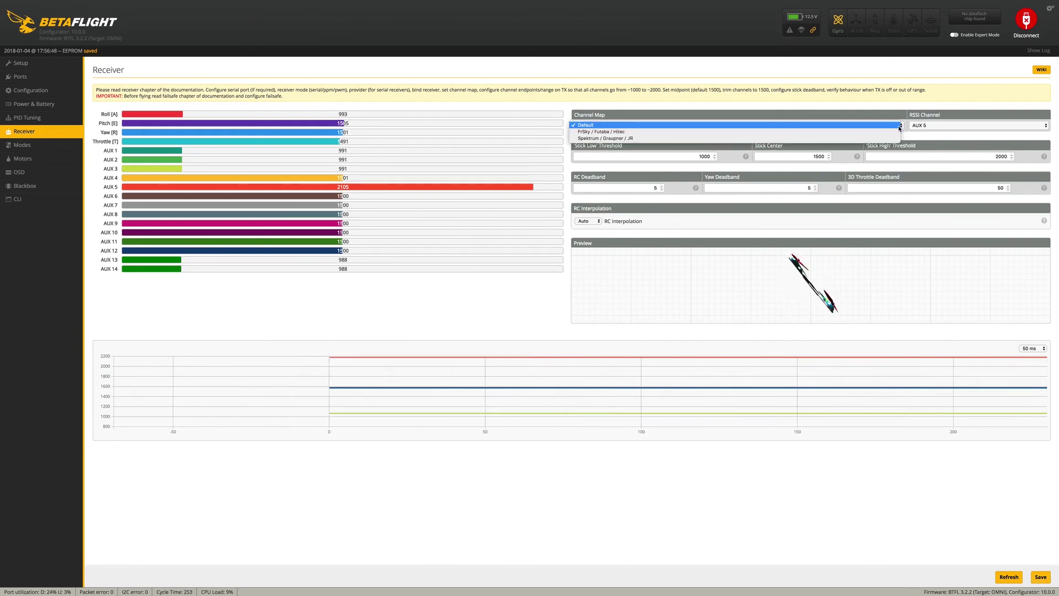
click(772, 138)
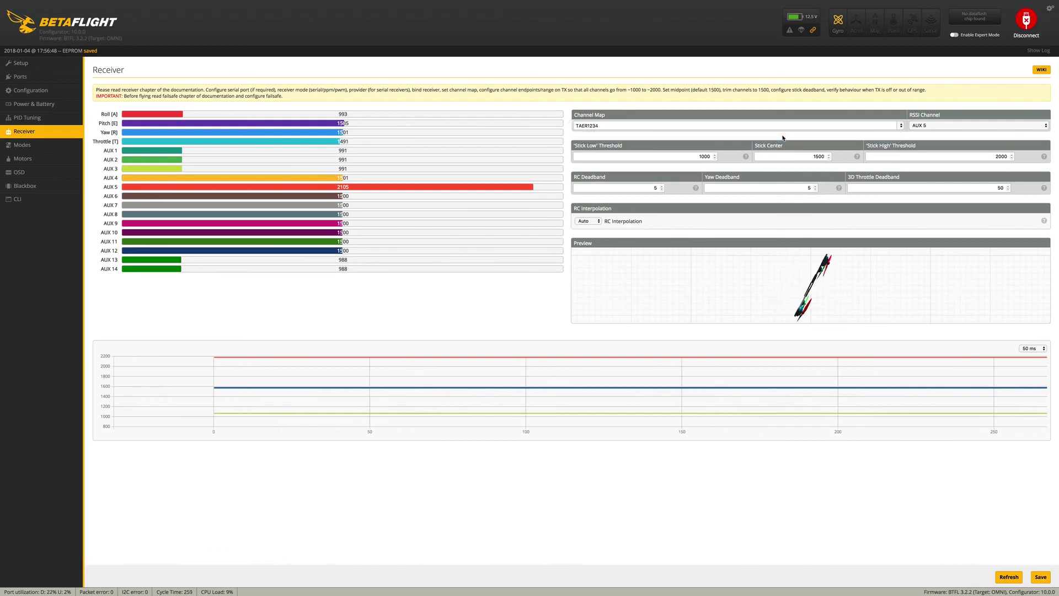
click(1036, 577)
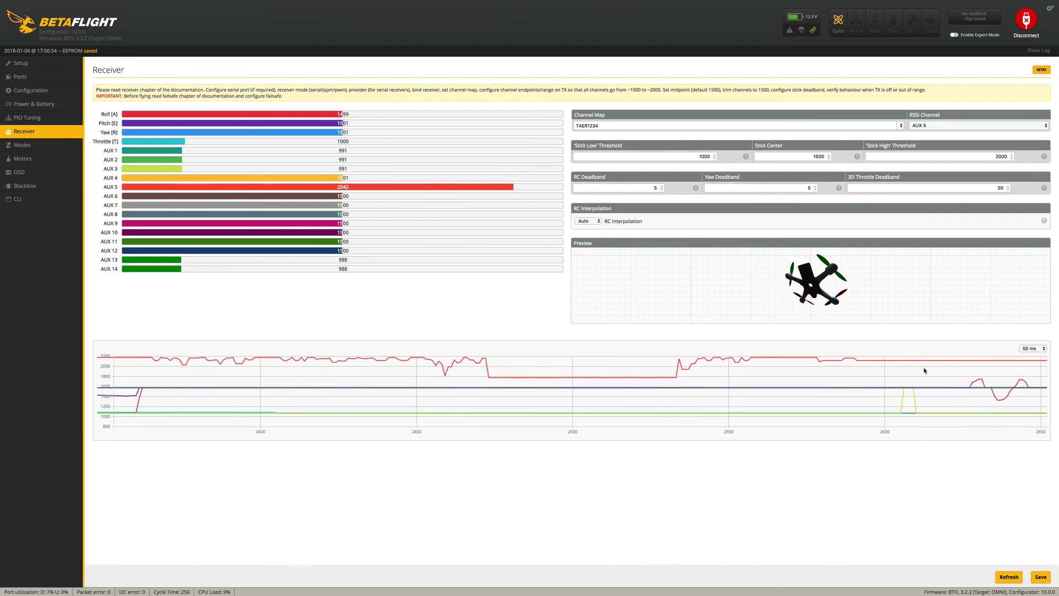
click(1039, 577)
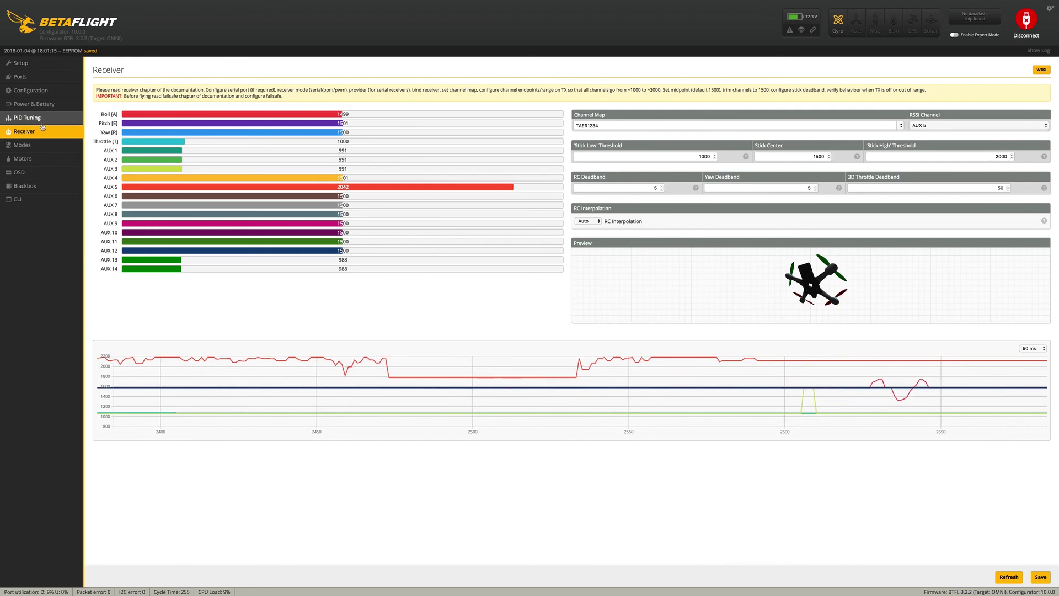
Step: Set the source of OSD timer 1 to Total Armed Time and save the OSD settings
click(35, 158)
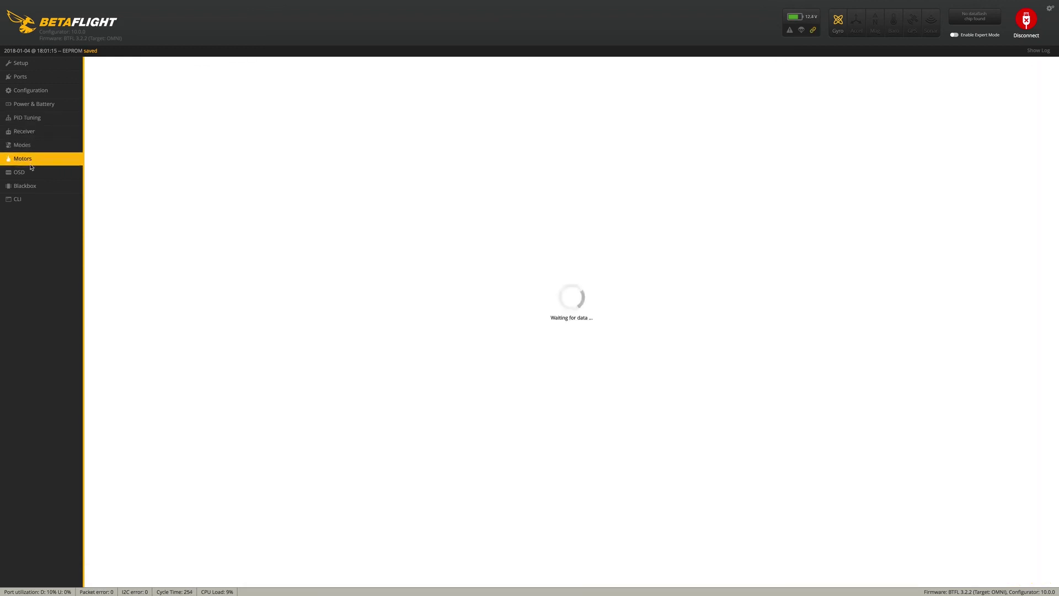
click(32, 170)
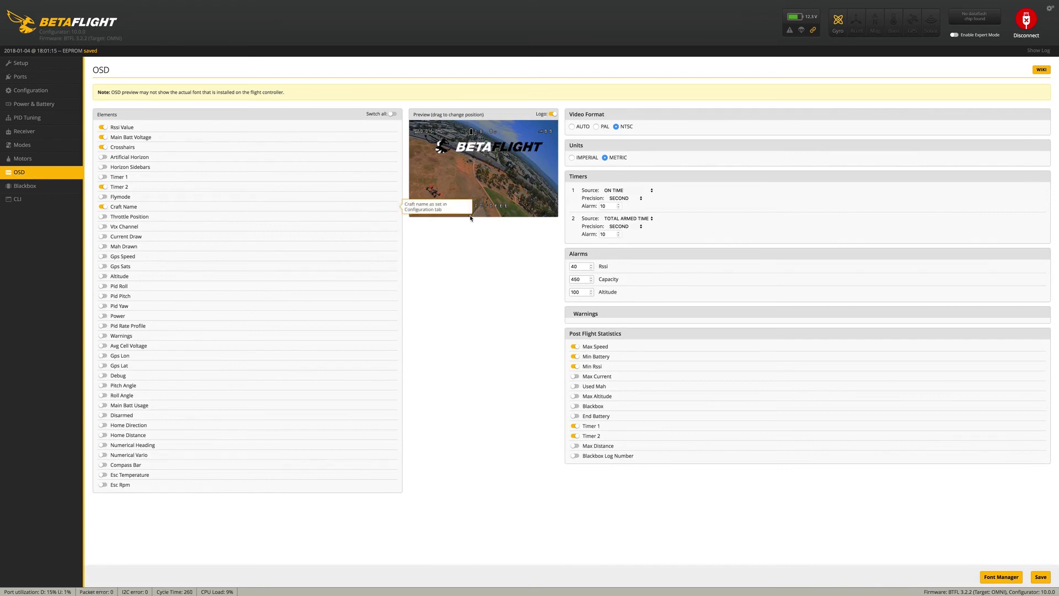
click(646, 191)
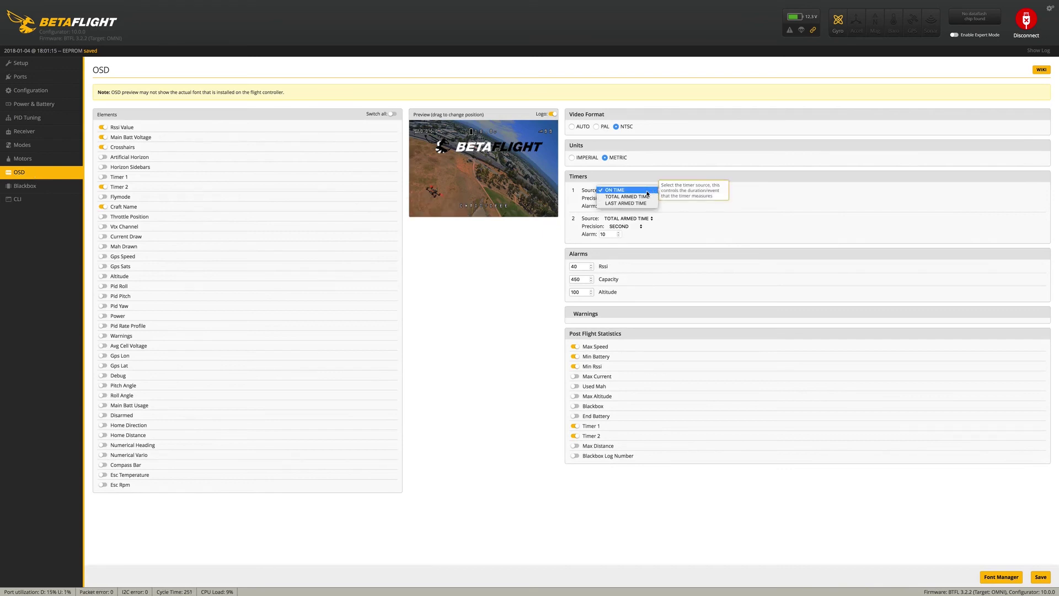
click(645, 196)
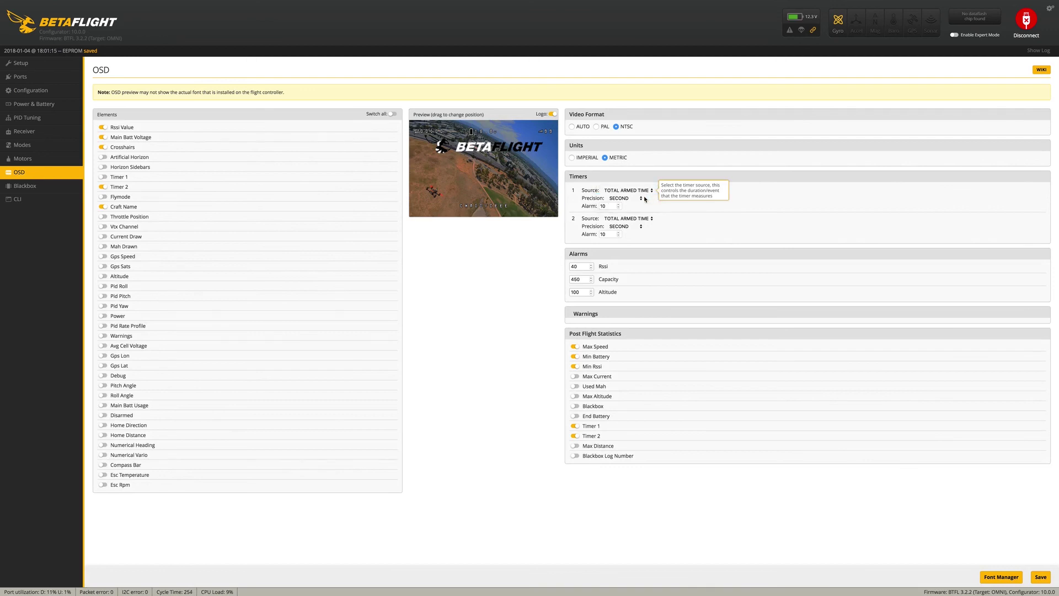
click(1040, 577)
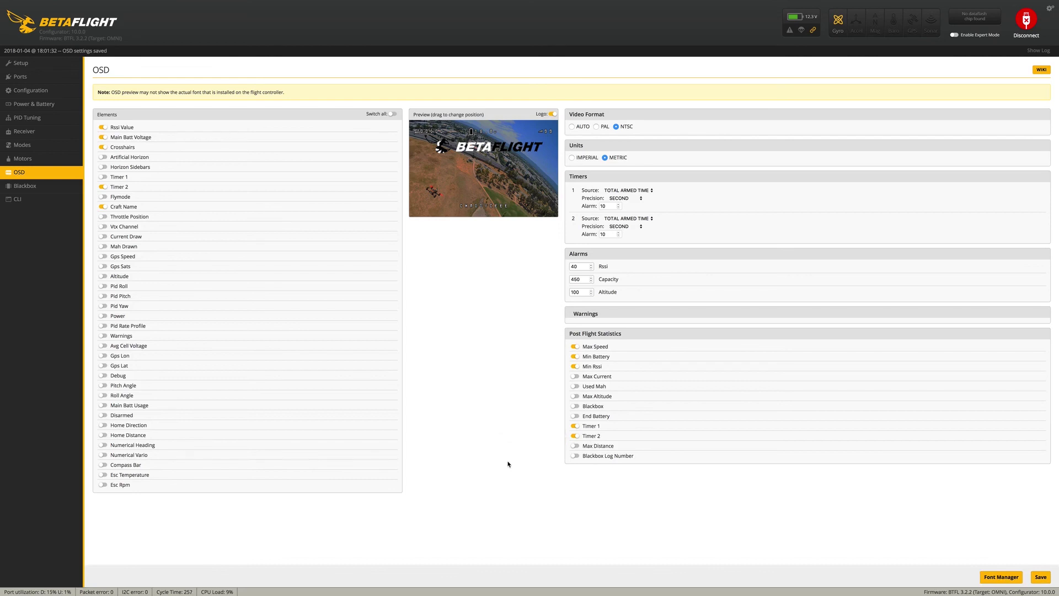
Step: Turn off Timer 2 in the post-flight statistics, saving the OSD settings, and hide the logo in the OSD preview
click(574, 435)
click(1039, 576)
click(552, 115)
click(552, 114)
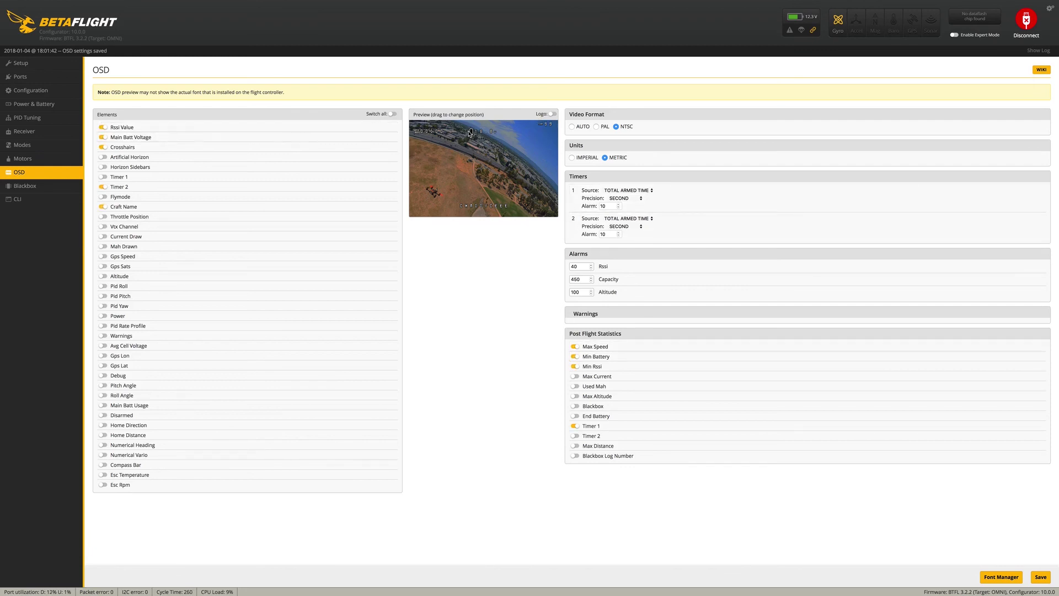
Step: Rearrange the OSD preview with the battery voltage in the lower-left corner and Timer 2 in the upper-right corner
drag(467, 206, 410, 211)
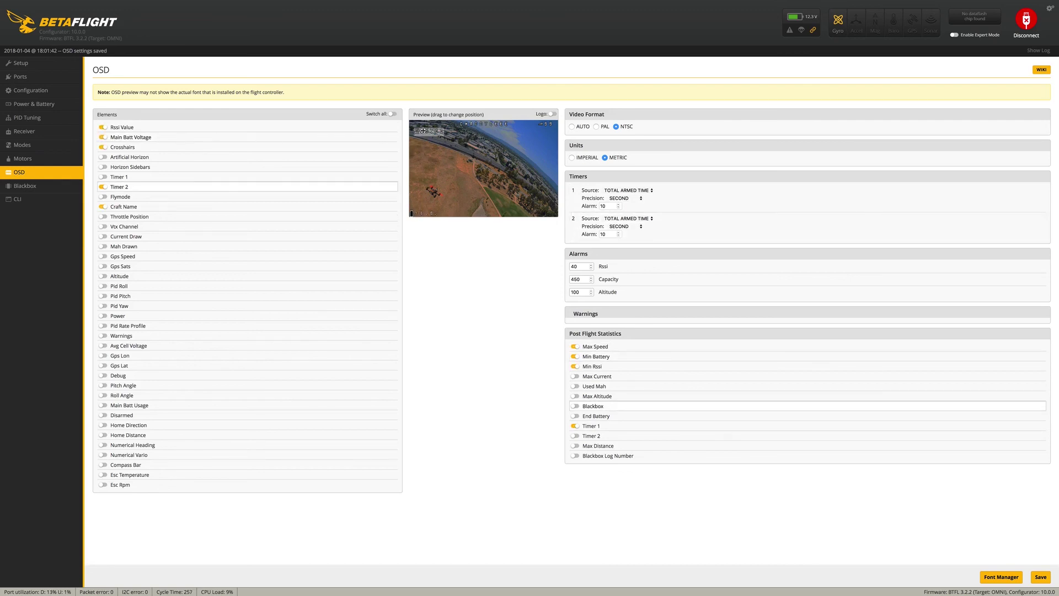
drag(418, 131, 540, 130)
drag(511, 146, 527, 124)
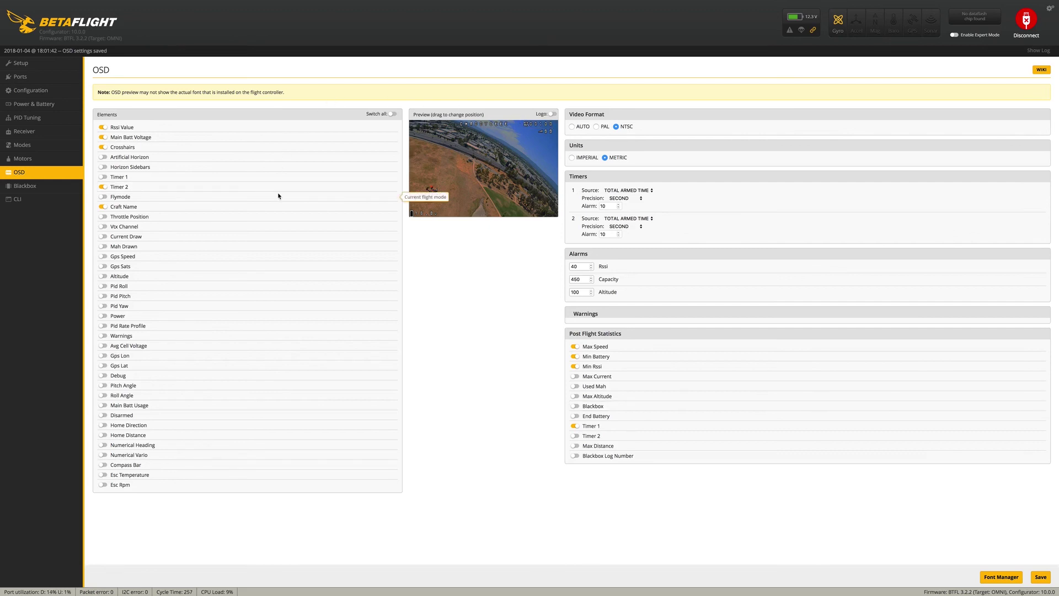
Step: Turn off the crosshairs OSD element and save the OSD settings
click(104, 149)
click(1037, 578)
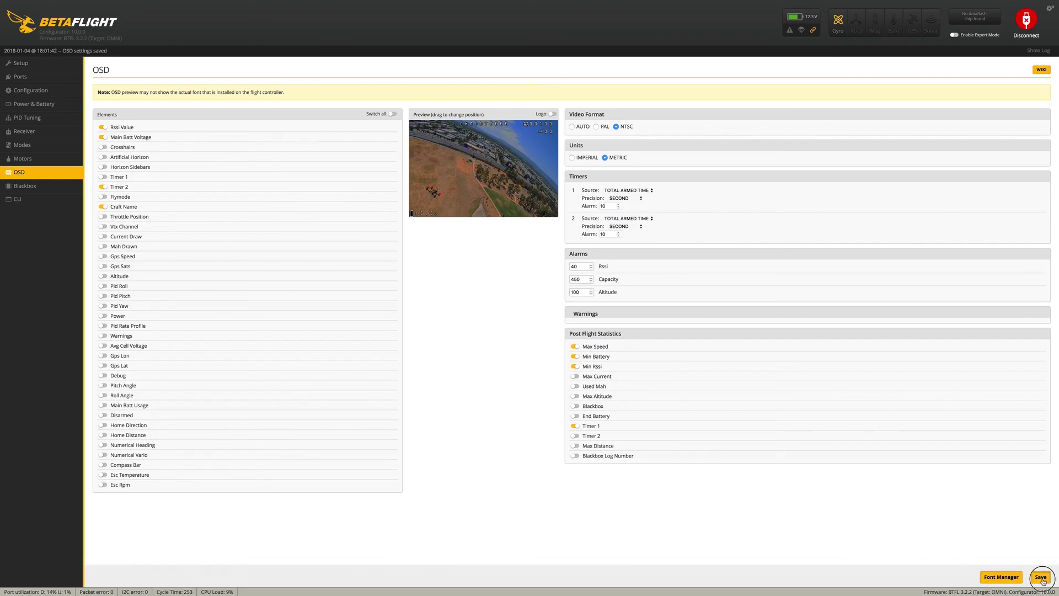
Step: Upload the Bold font preset to the flight controller's OSD
click(998, 577)
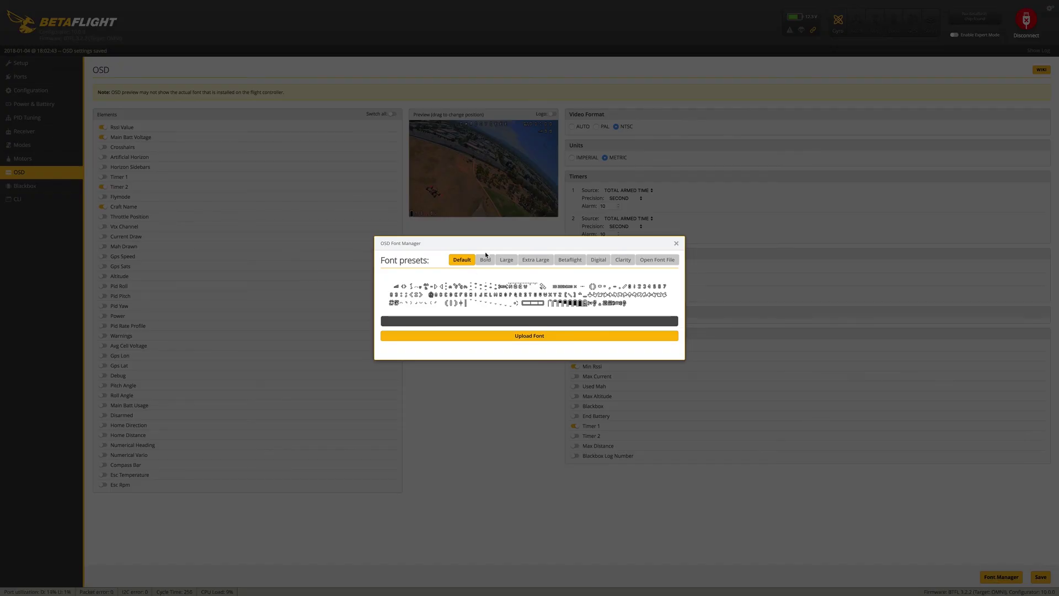
click(485, 260)
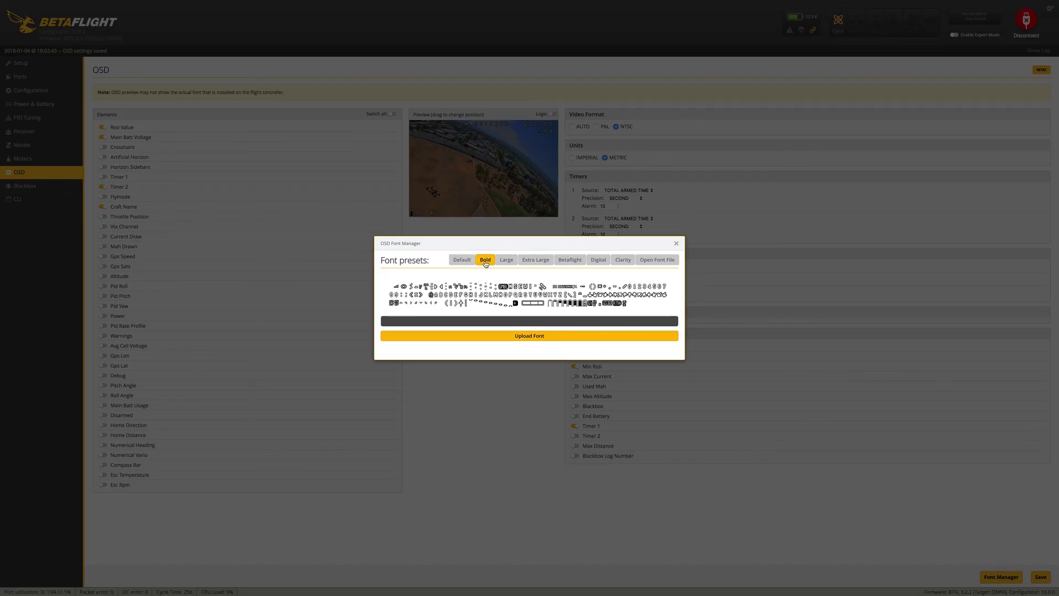
click(532, 336)
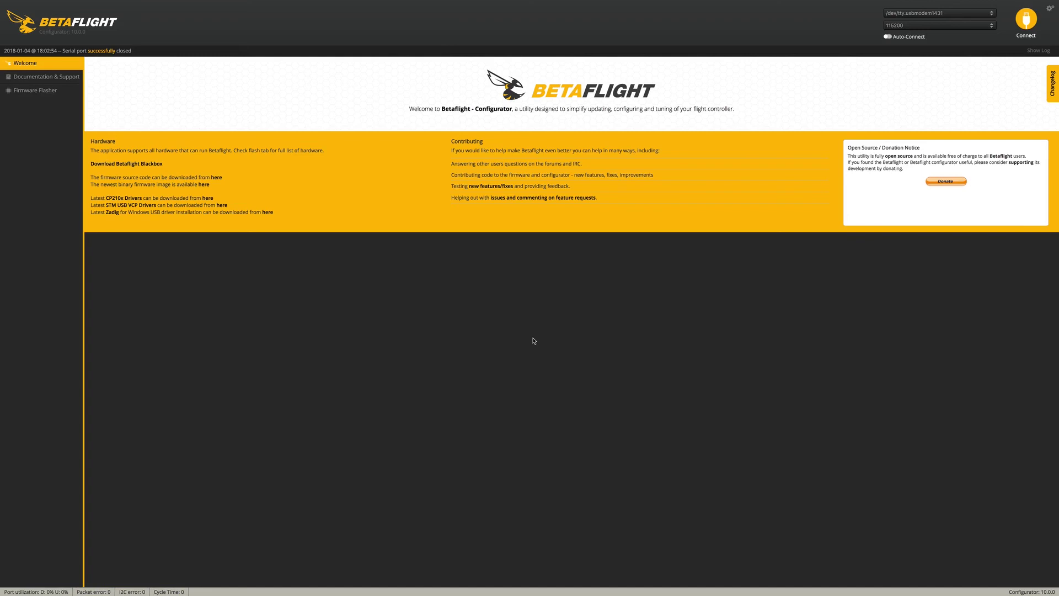
Step: Reconnect to the flight controller and review the PID tuning values and filter settings
click(1025, 28)
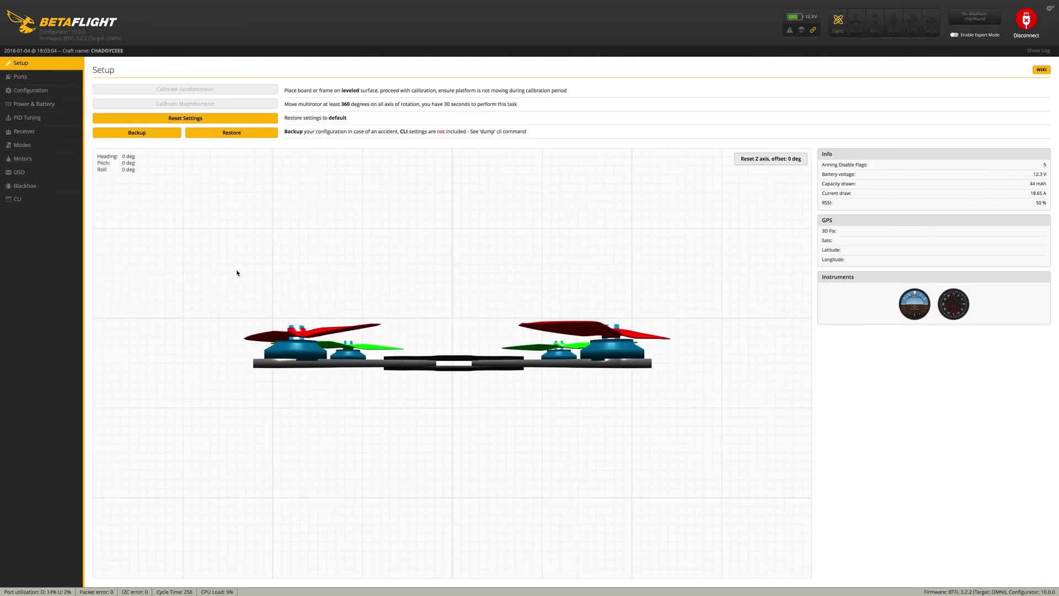
click(57, 118)
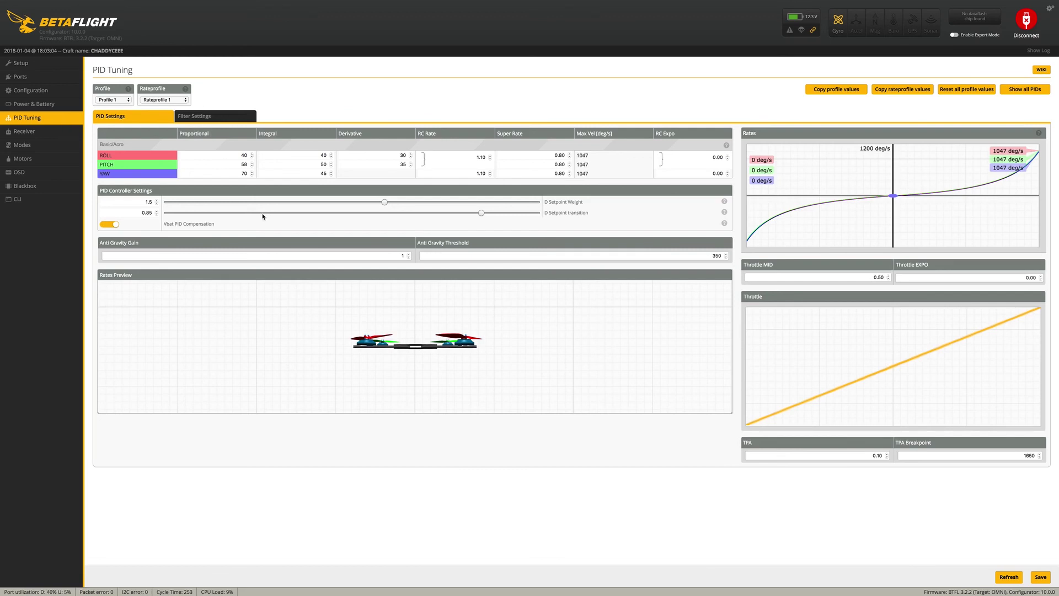
click(217, 116)
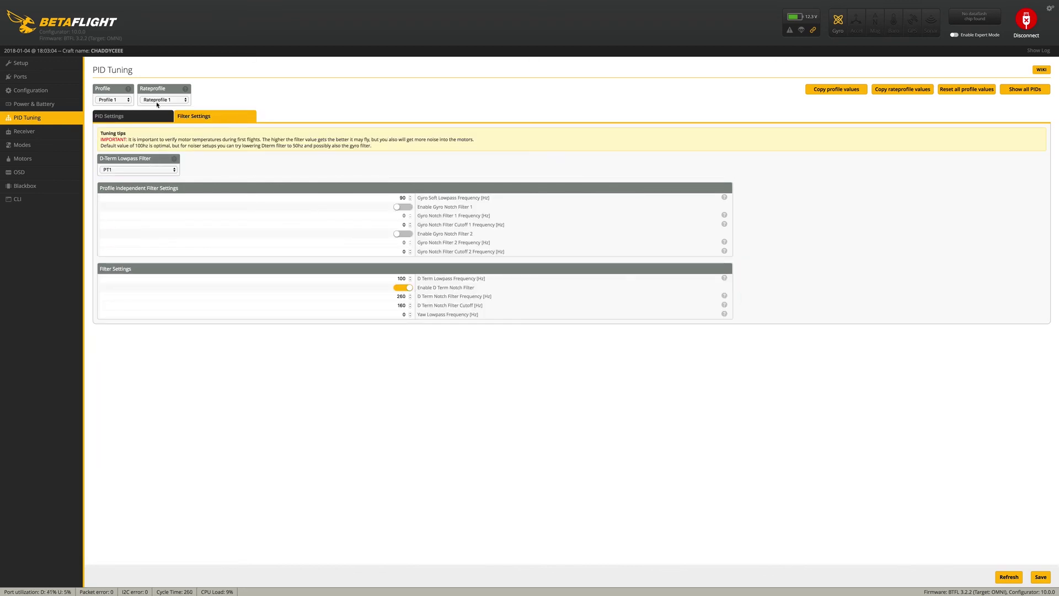
click(123, 116)
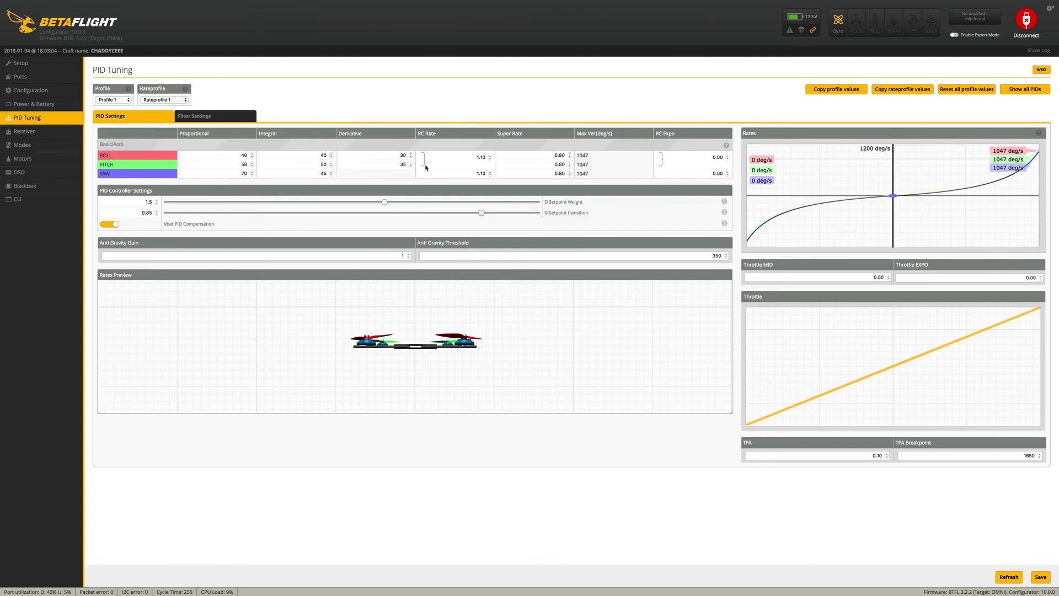
Step: Switch between the PID profiles, finish with Profile 1 loaded, and save the PID tuning settings
click(126, 101)
click(125, 106)
click(125, 100)
click(123, 94)
mouse_move(725, 202)
click(1039, 576)
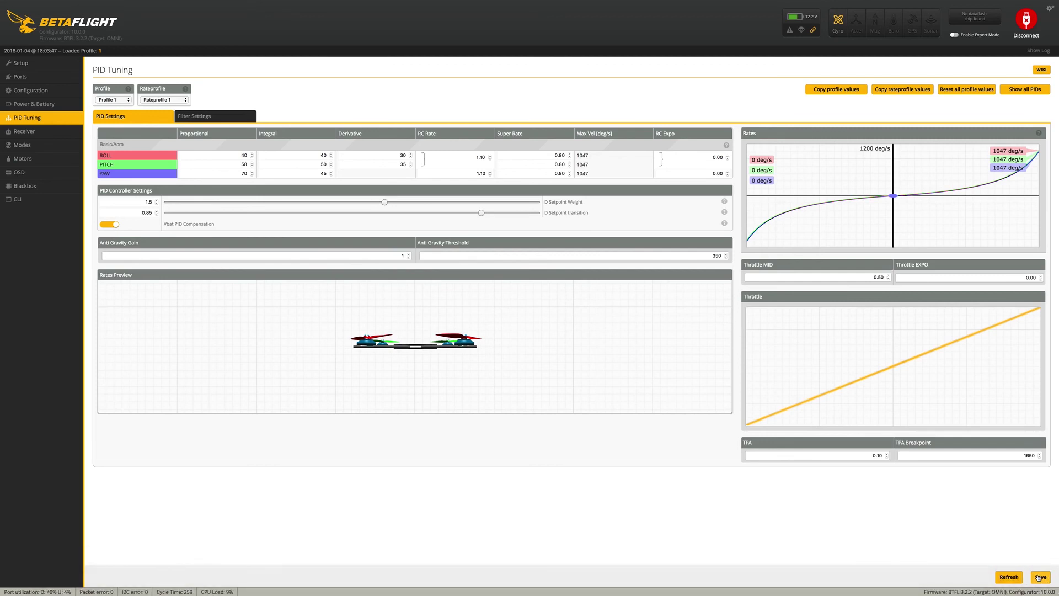
Step: Enable motor control, spin all four motors at about 1060 to test them, stop them at 1000 and disable motor control
click(39, 160)
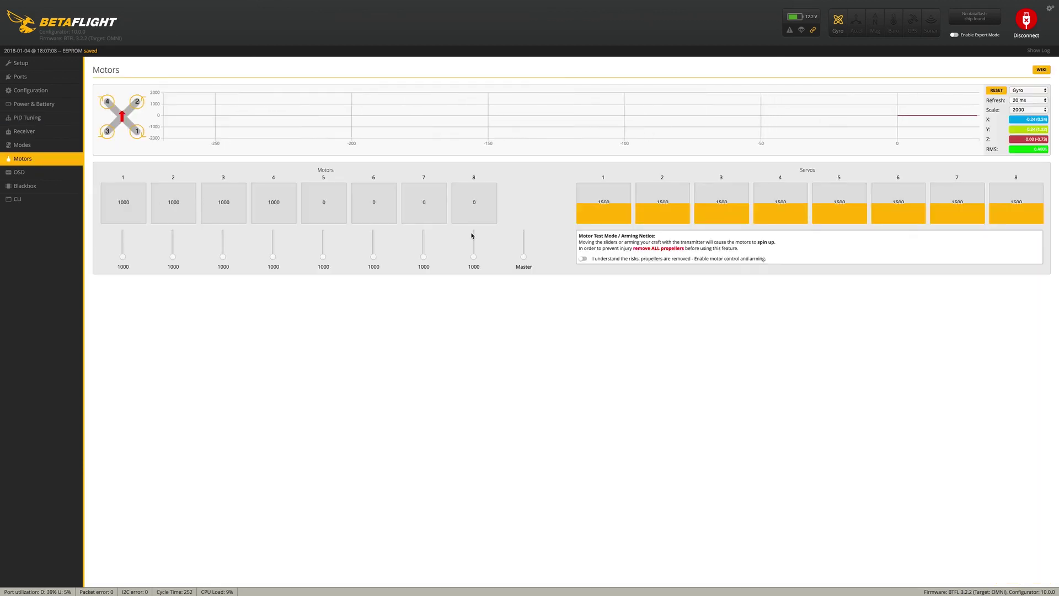
click(583, 258)
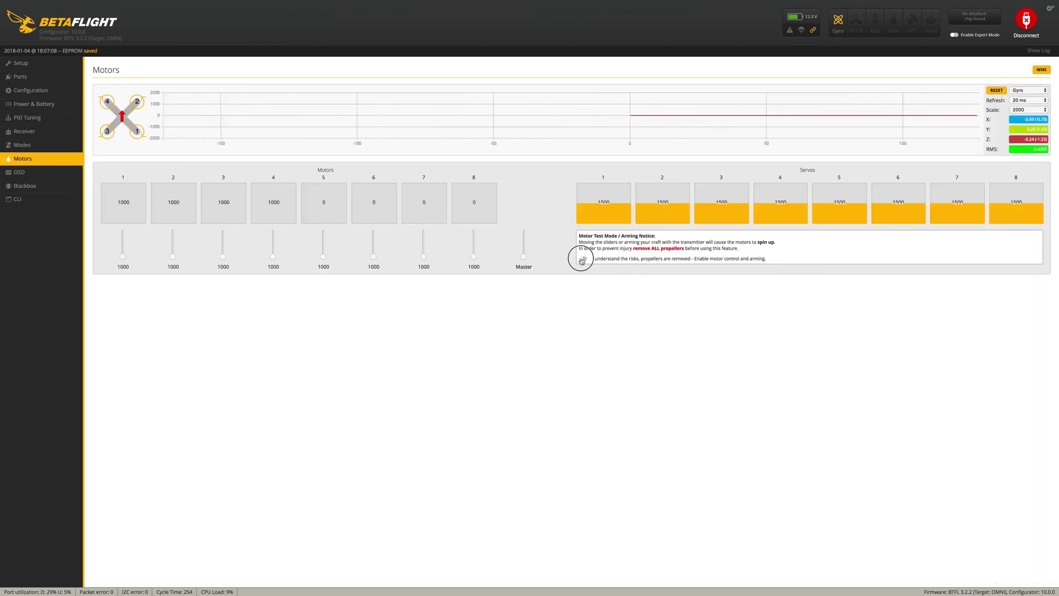
click(523, 255)
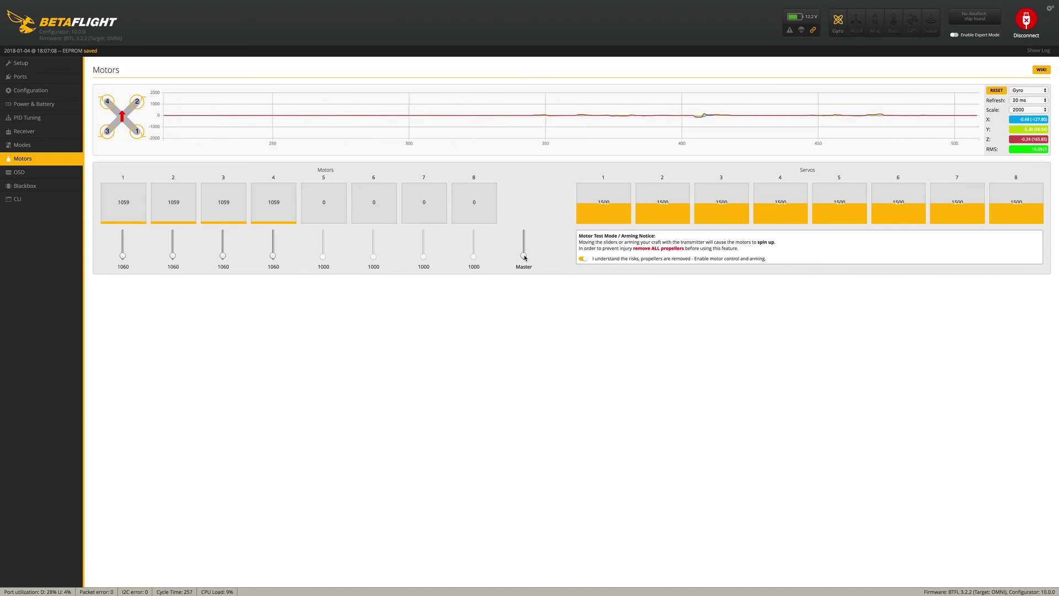
drag(525, 257, 525, 260)
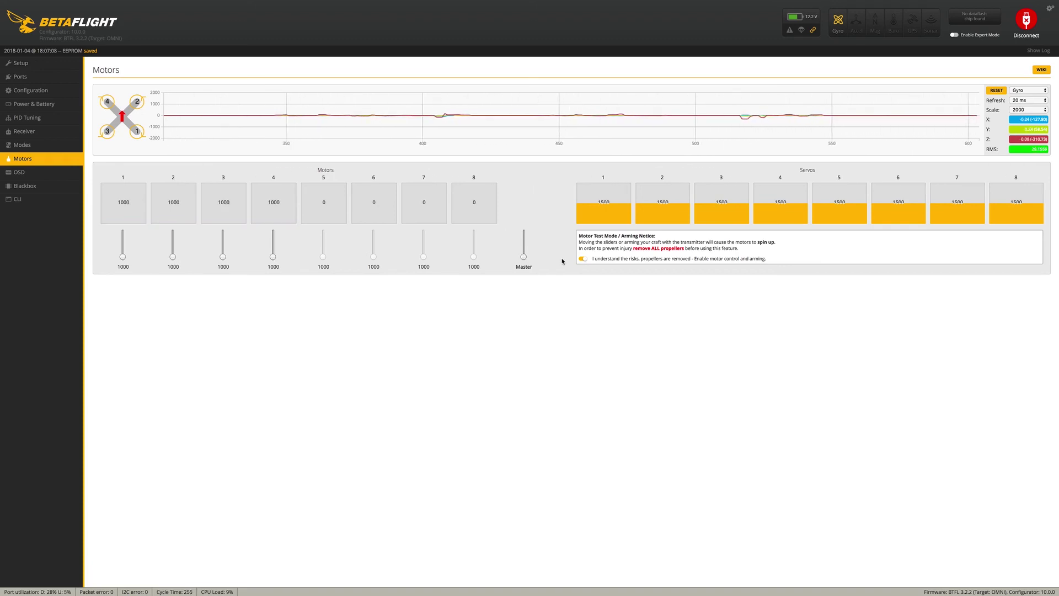
click(583, 260)
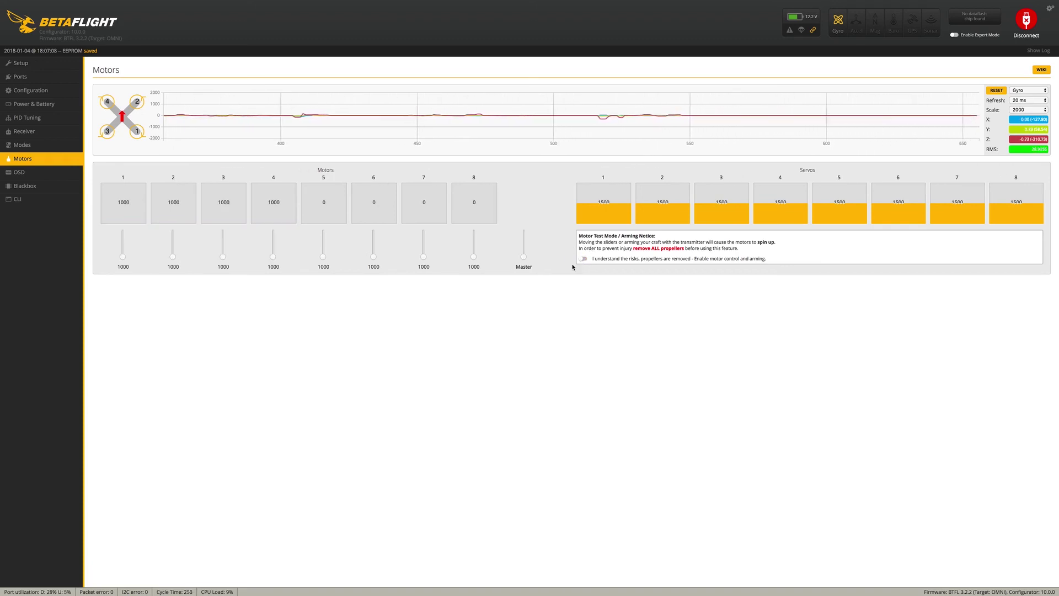
Step: Disconnect the flight controller, switch to BLHeli Configurator and connect there to read the ESC setup
click(1026, 21)
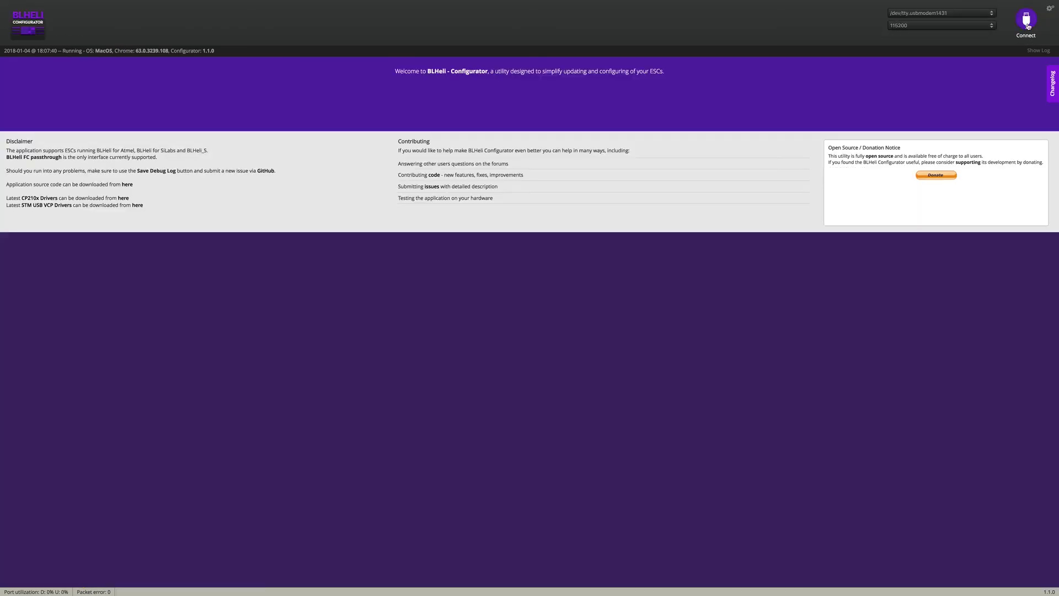
click(1026, 21)
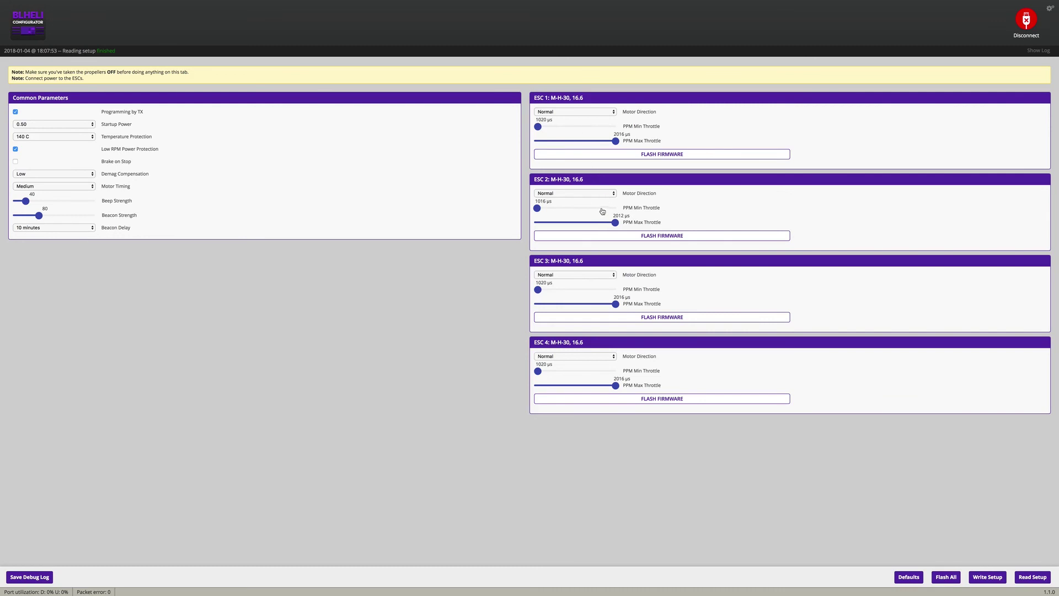
Step: Look through ESC 1's motor direction options and available firmware versions, leaving without flashing
click(613, 112)
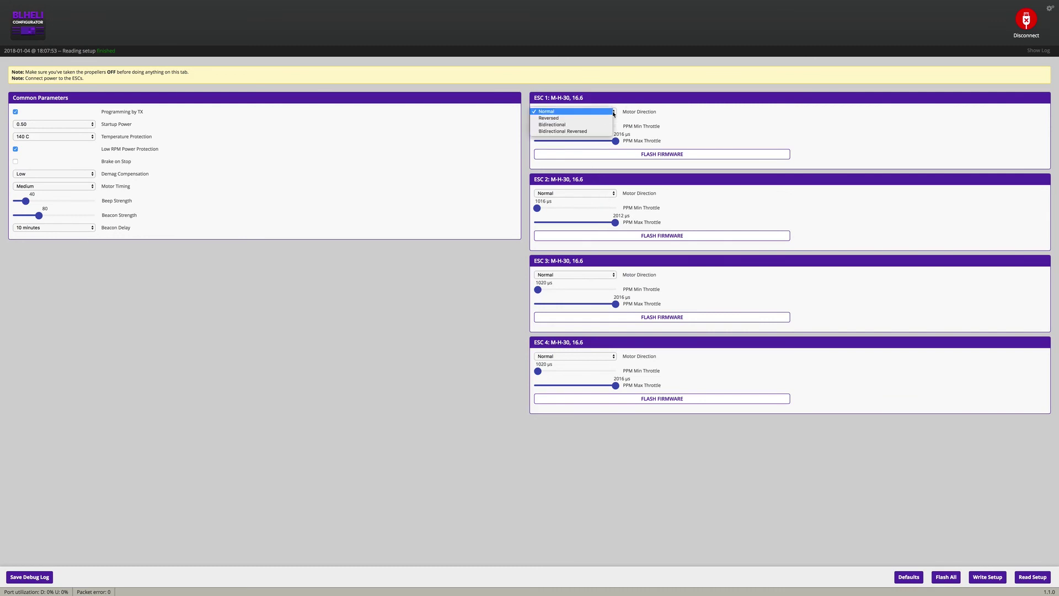
click(666, 105)
click(662, 154)
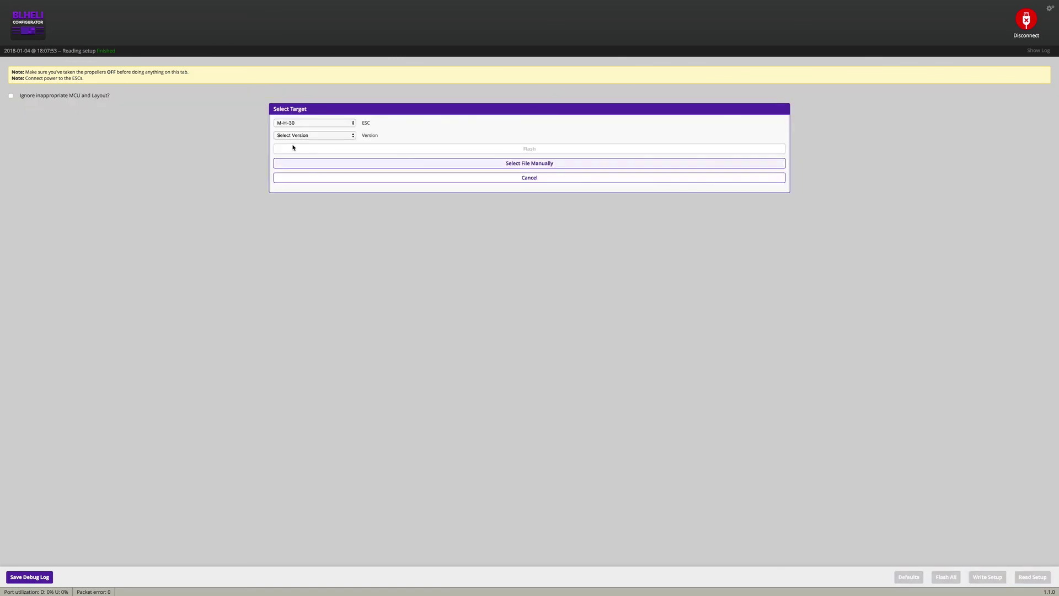
click(354, 136)
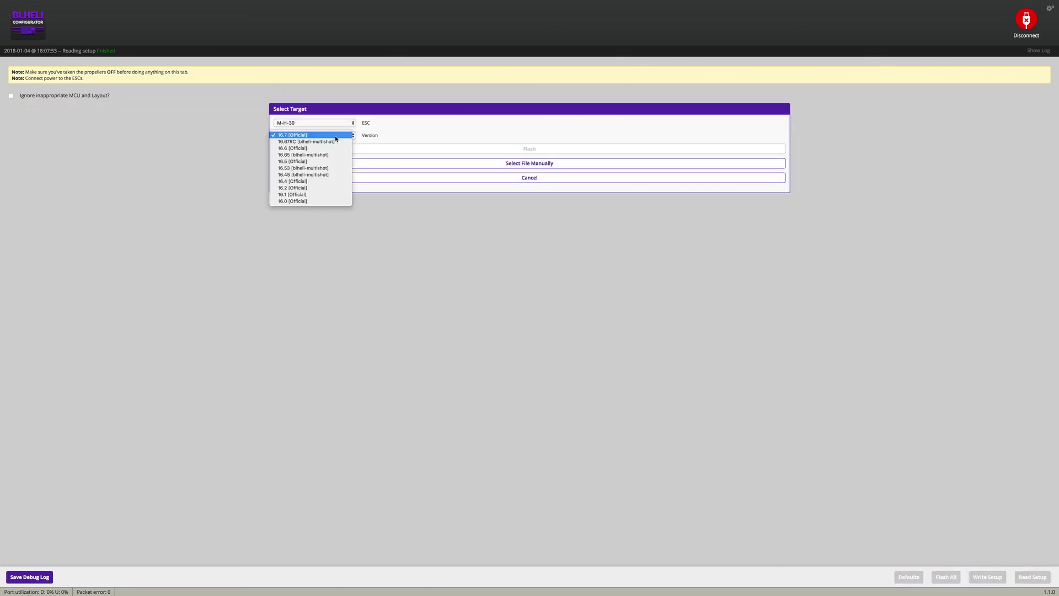
click(425, 70)
click(543, 182)
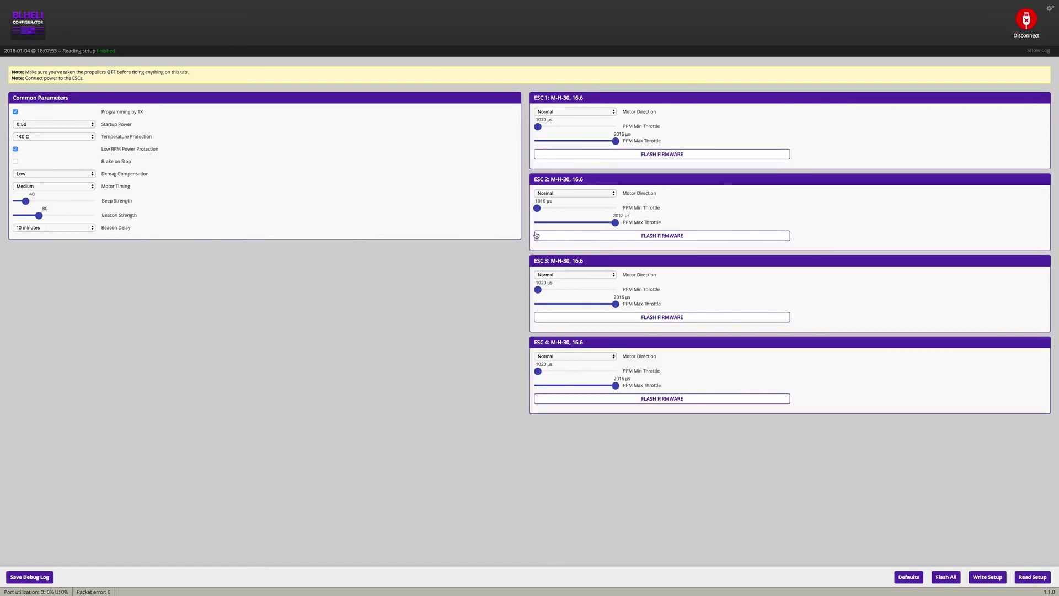
Step: Set ESC 2's PPM minimum throttle to 1020 µs and its PPM maximum throttle to 2016 µs
click(537, 211)
click(537, 213)
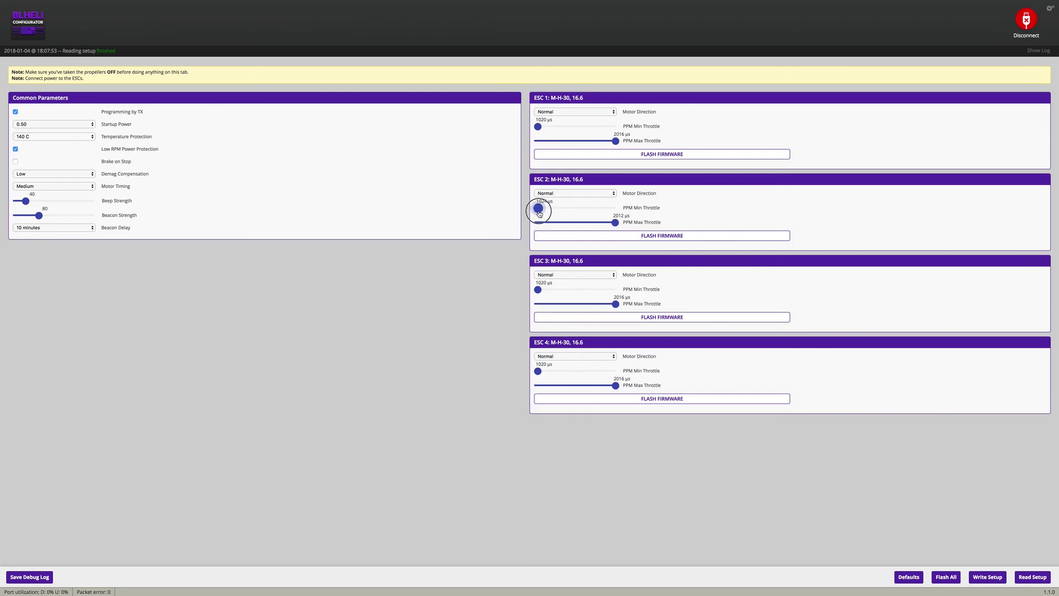
click(615, 224)
drag(615, 224, 617, 224)
Step: Set the ESCs' beacon delay to 5 minutes, beacon strength to 100 and beep strength to 50
click(88, 227)
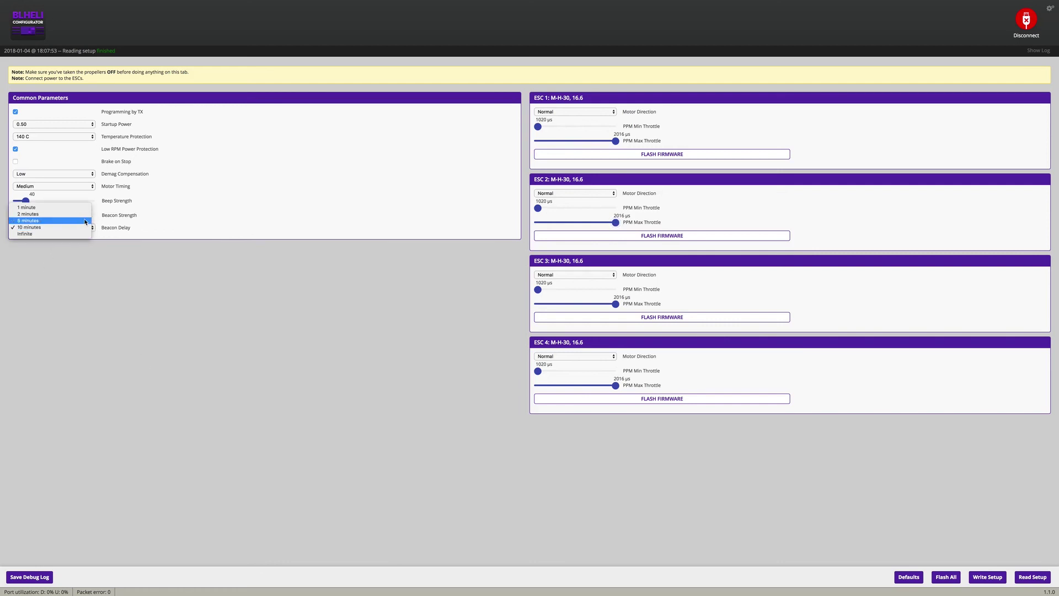
click(85, 221)
mouse_move(37, 215)
mouse_down()
mouse_move(47, 217)
mouse_move(29, 202)
mouse_up()
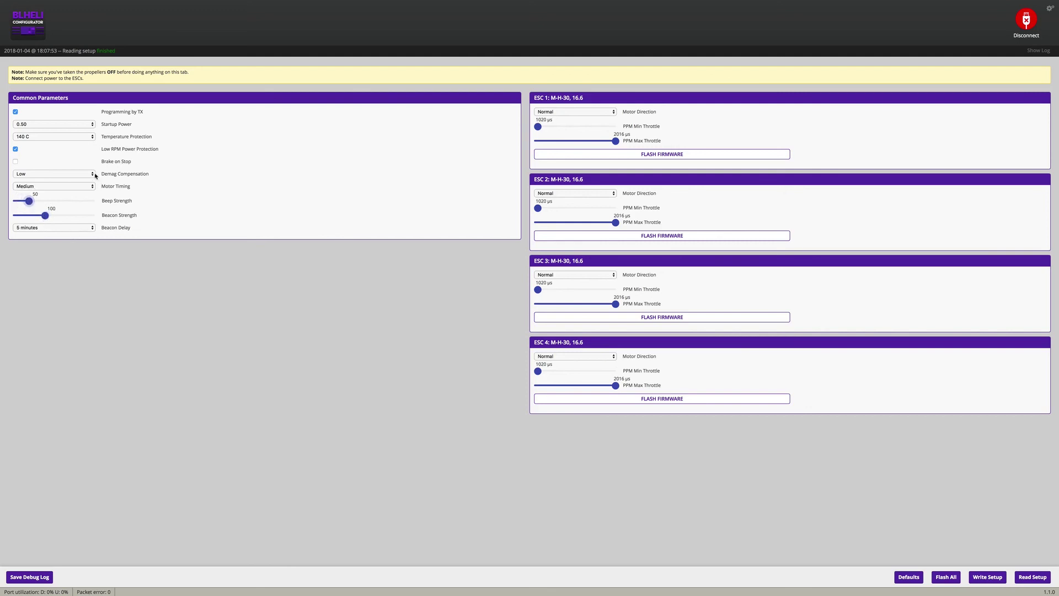
Step: Turn off Programming by TX, write the setup to the ESCs and disconnect
click(15, 110)
click(993, 578)
click(1026, 21)
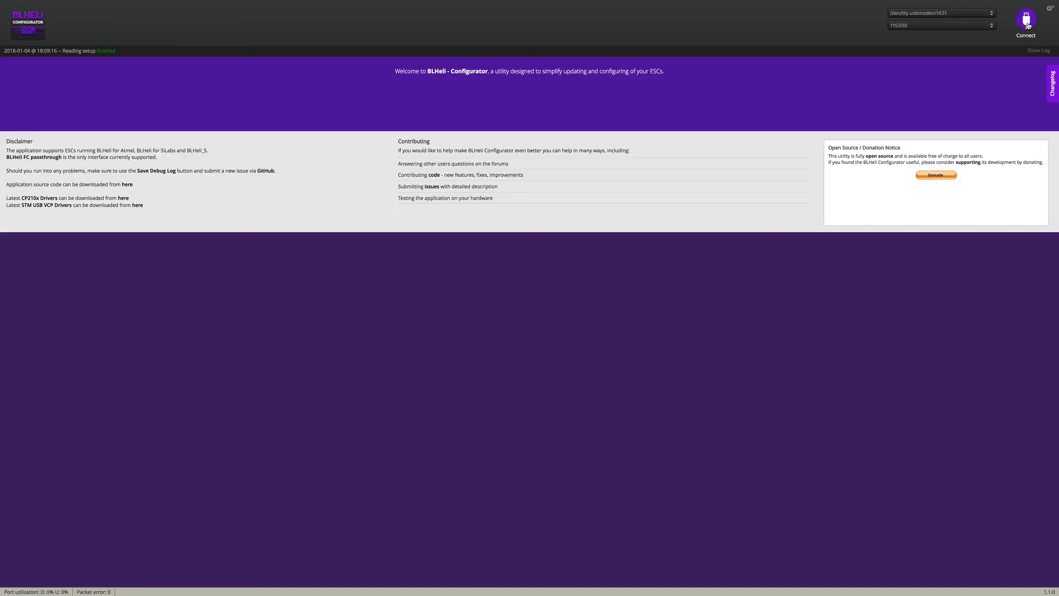